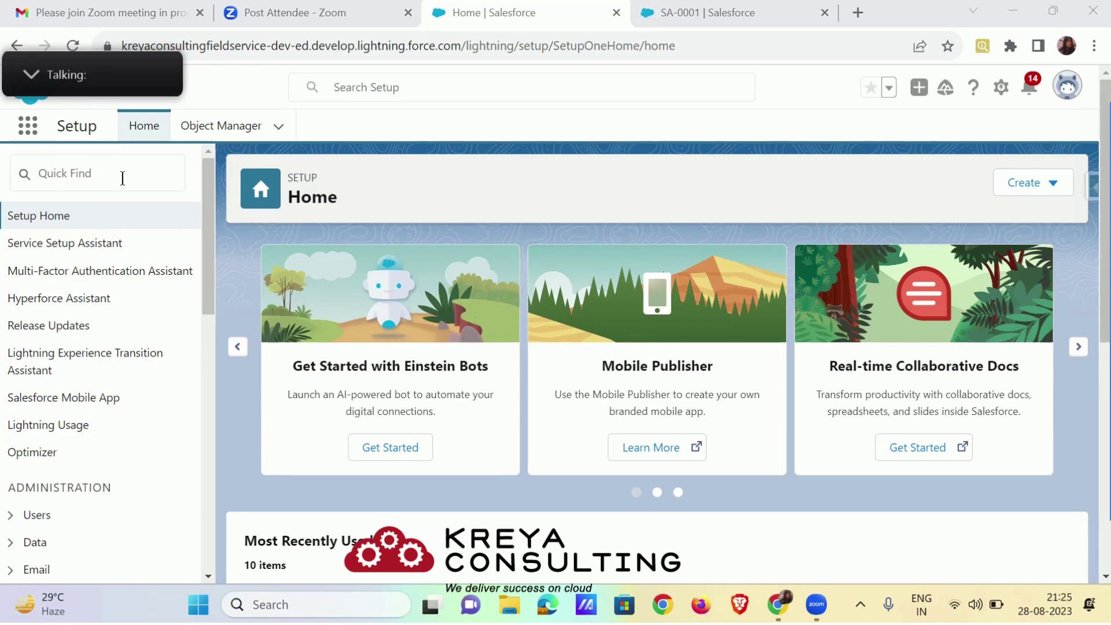
- Search 'flow' in Setup's Quick Find to show entries like Flows and Flow Category
left_click(122, 178)
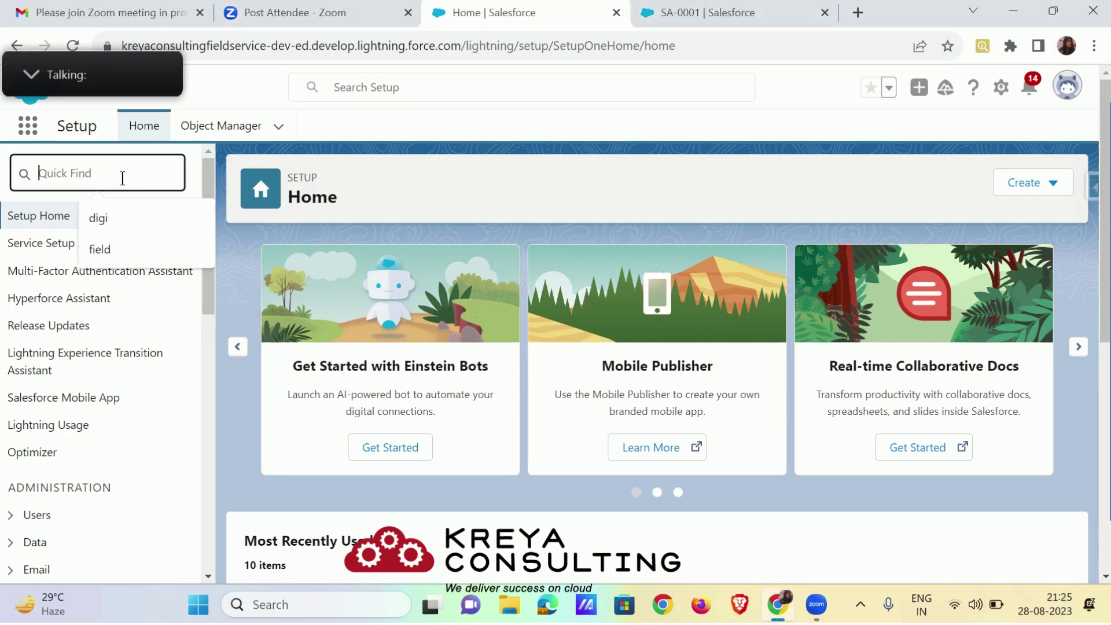
type("flow")
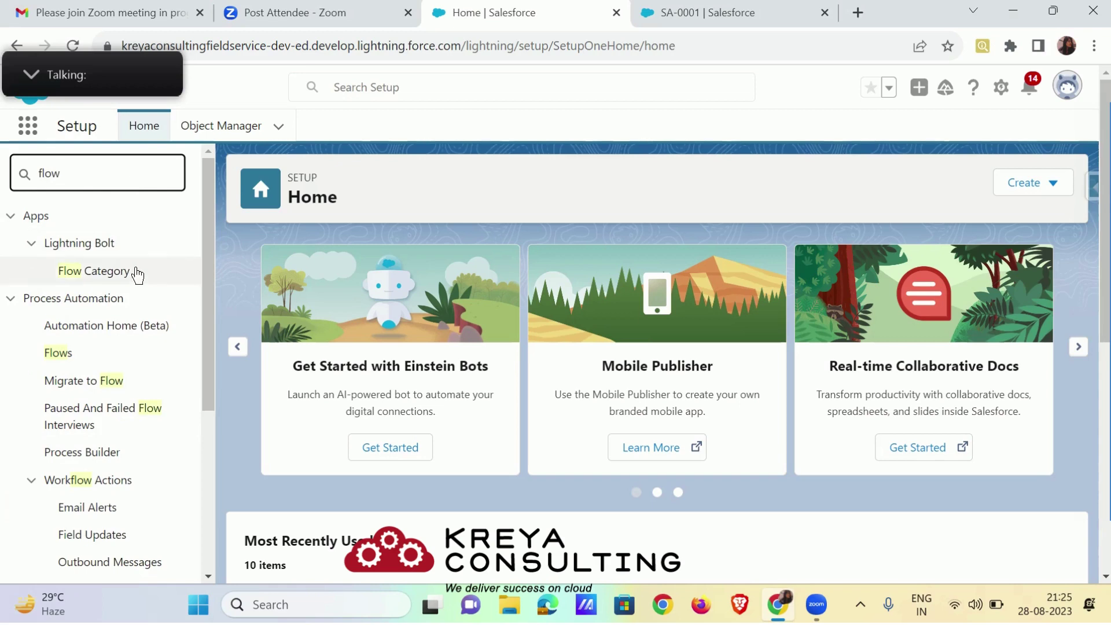
- From Flows, create a new flow using the Field Service Mobile Flow template
left_click(68, 354)
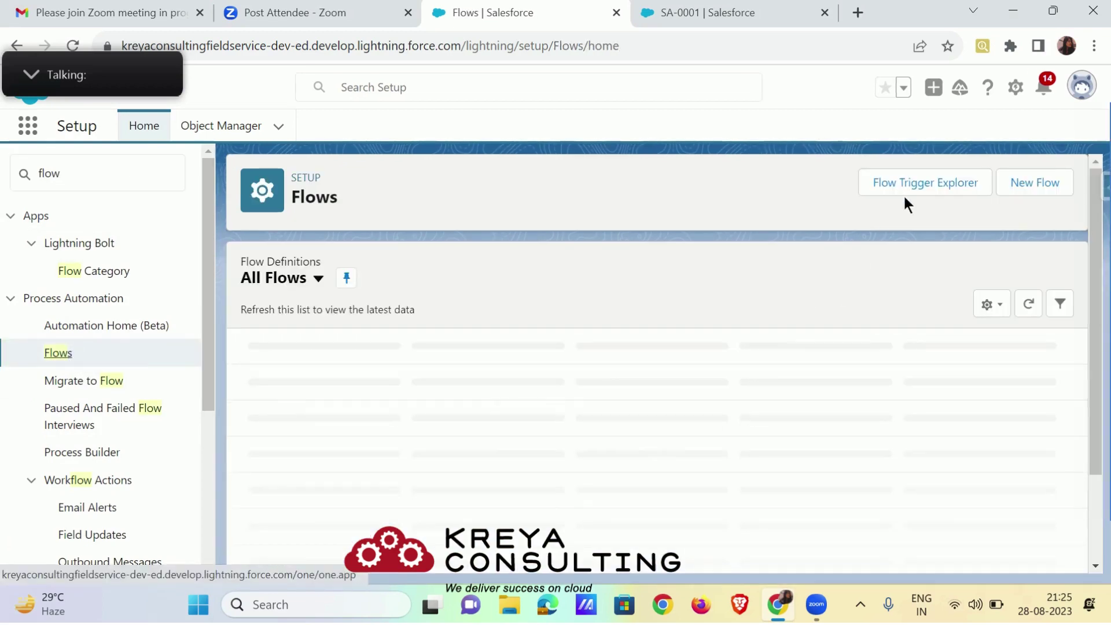
left_click(1031, 195)
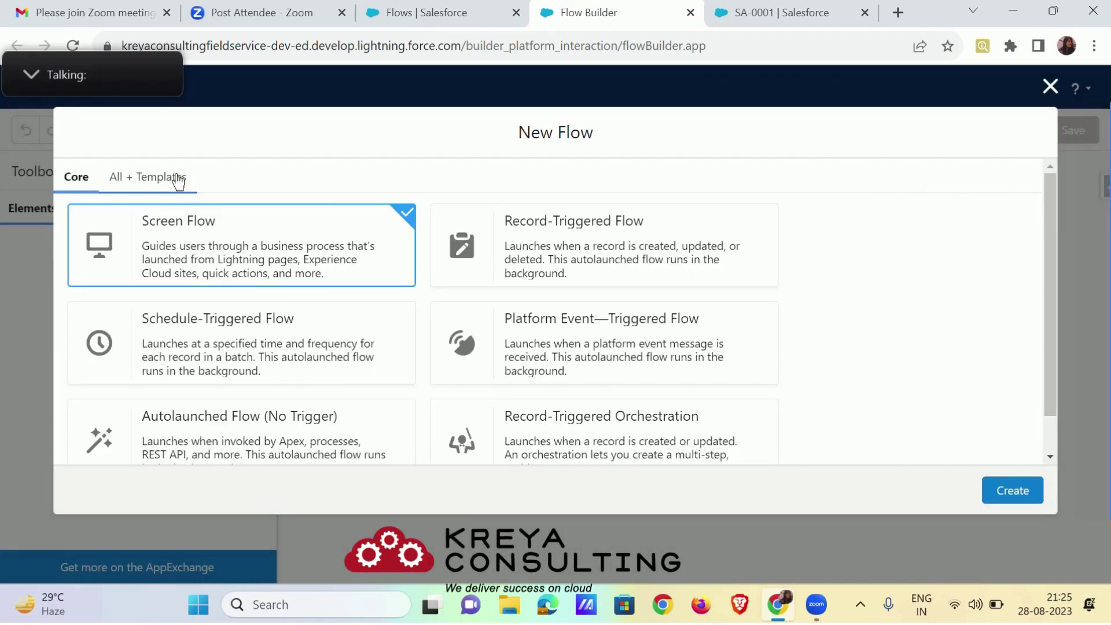
left_click(169, 177)
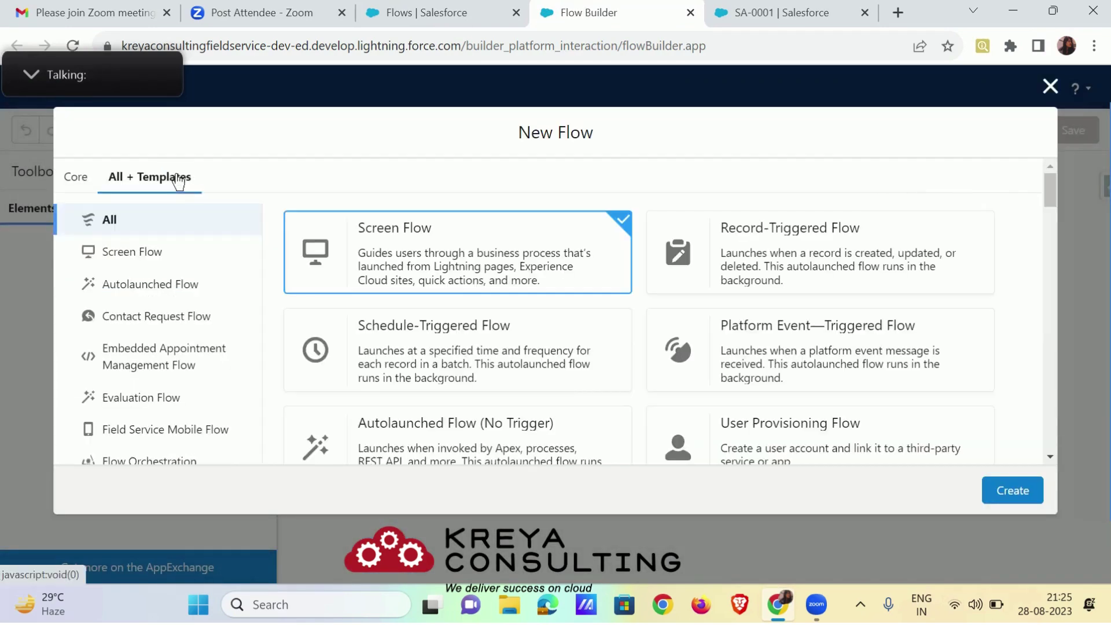
left_click(192, 428)
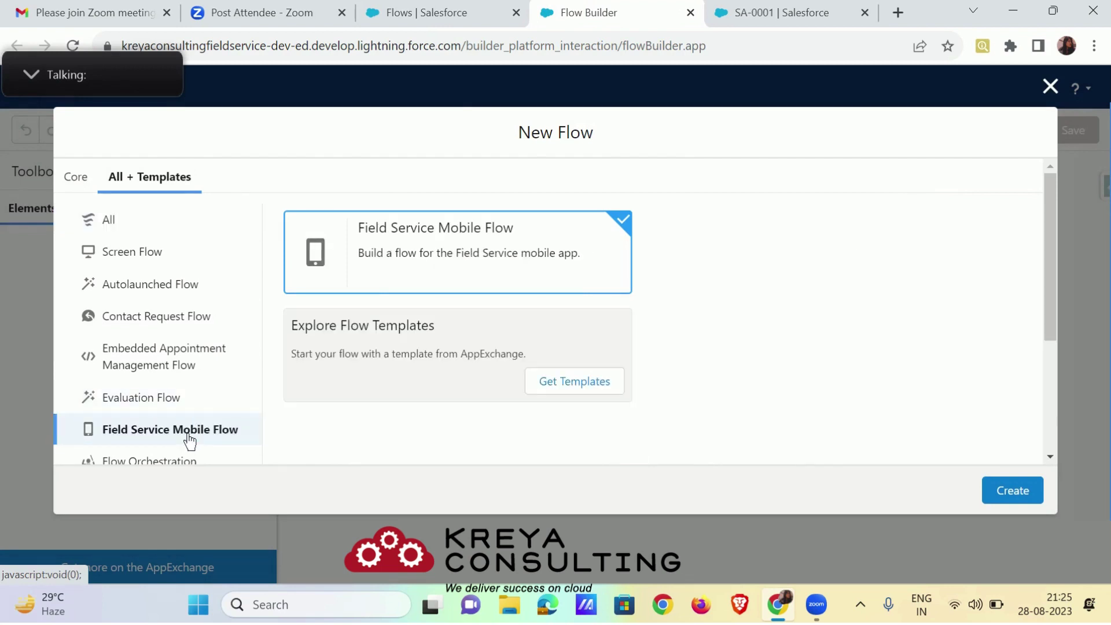
left_click(989, 488)
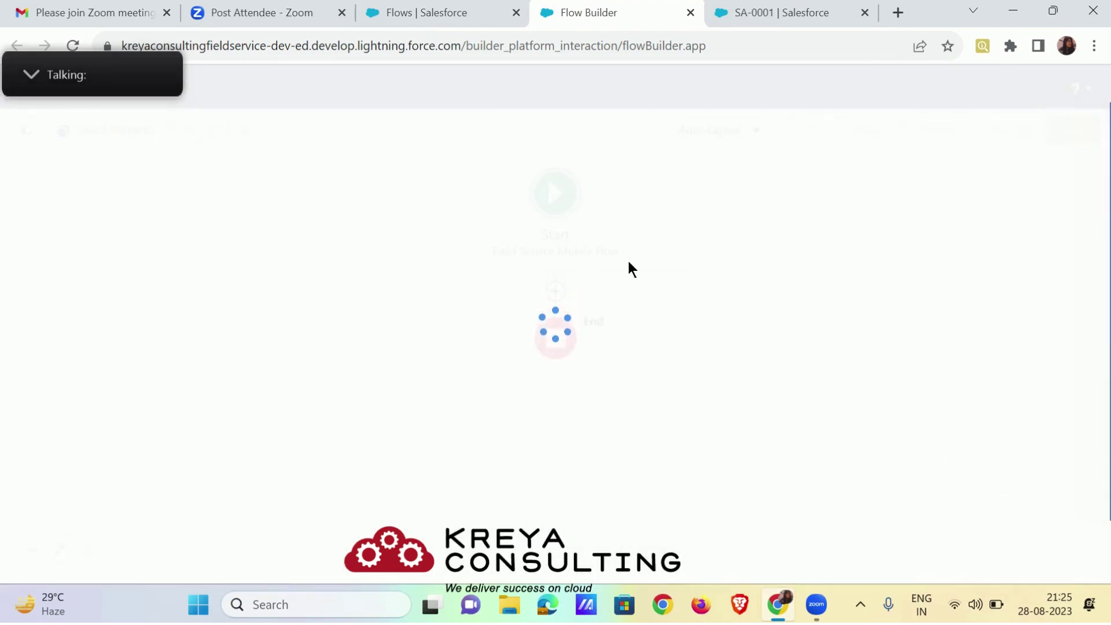
- Add a Screen element after Start and place a File Upload component on it
left_click(554, 292)
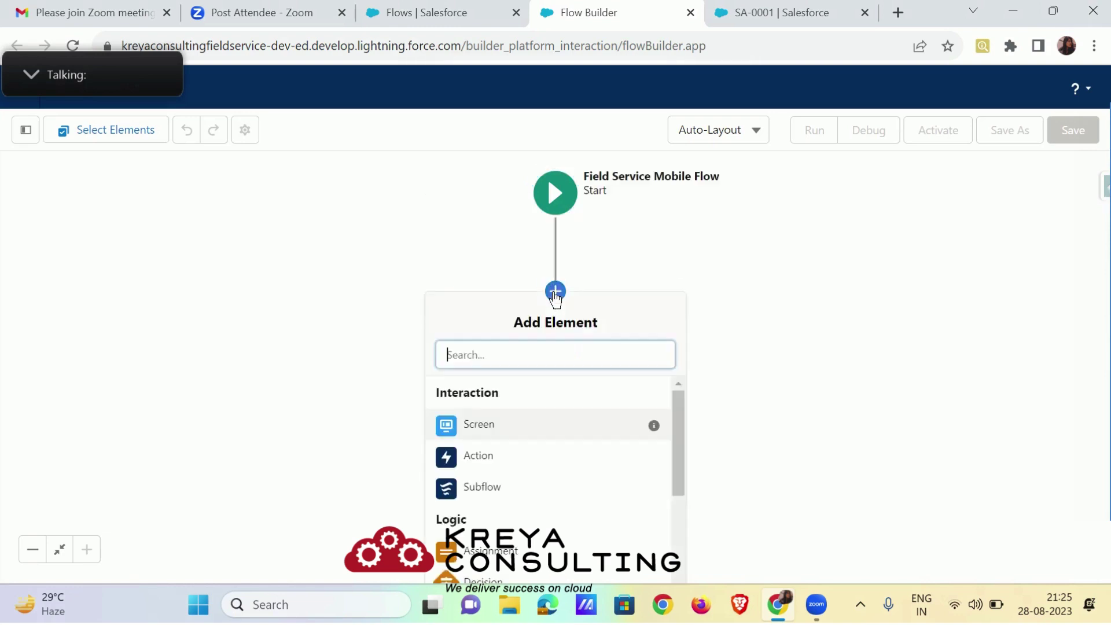
left_click(531, 371)
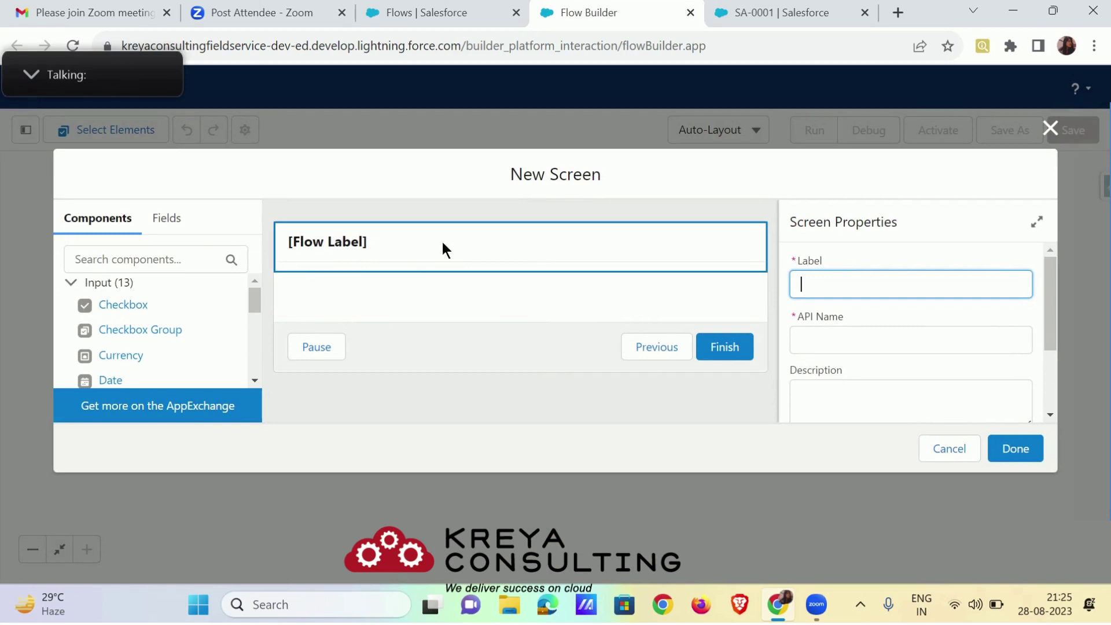
left_click(215, 259)
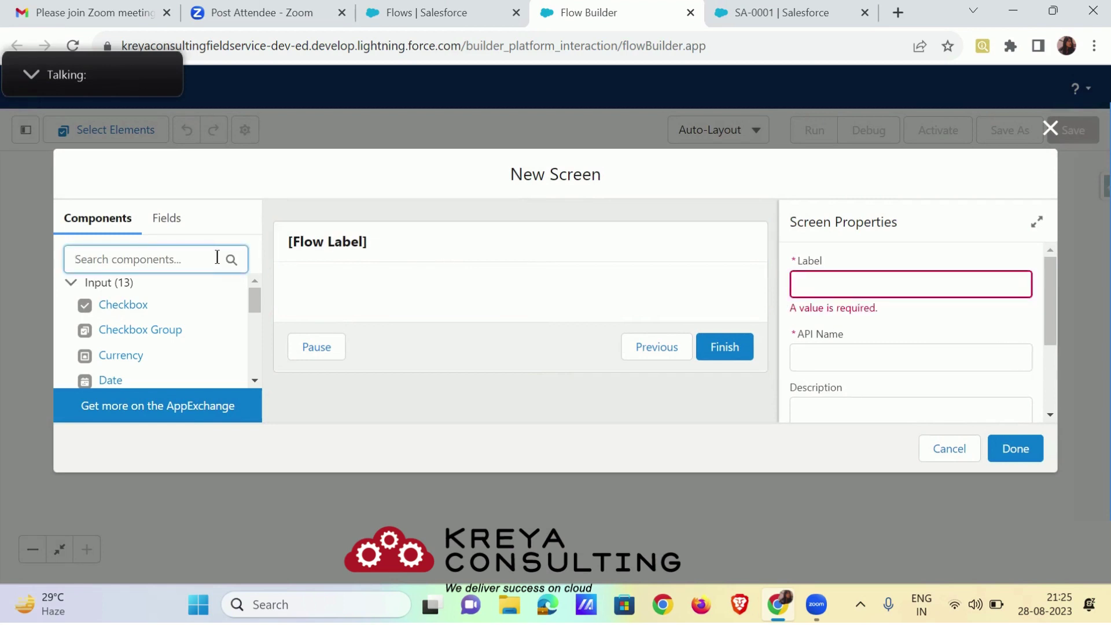
type("upl")
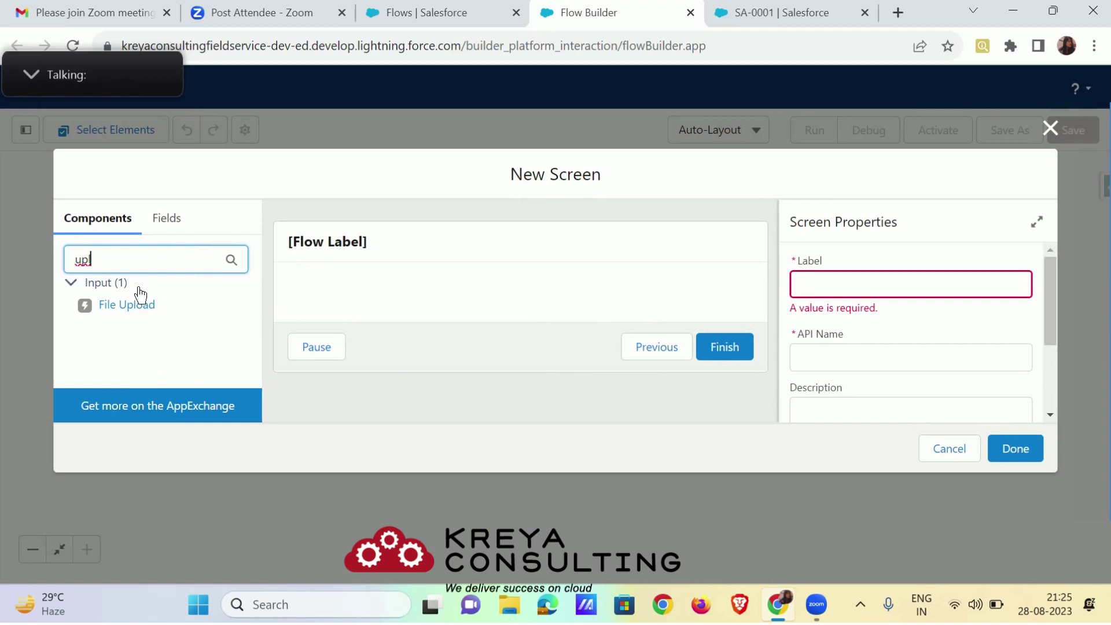
left_click_drag(135, 309, 342, 309)
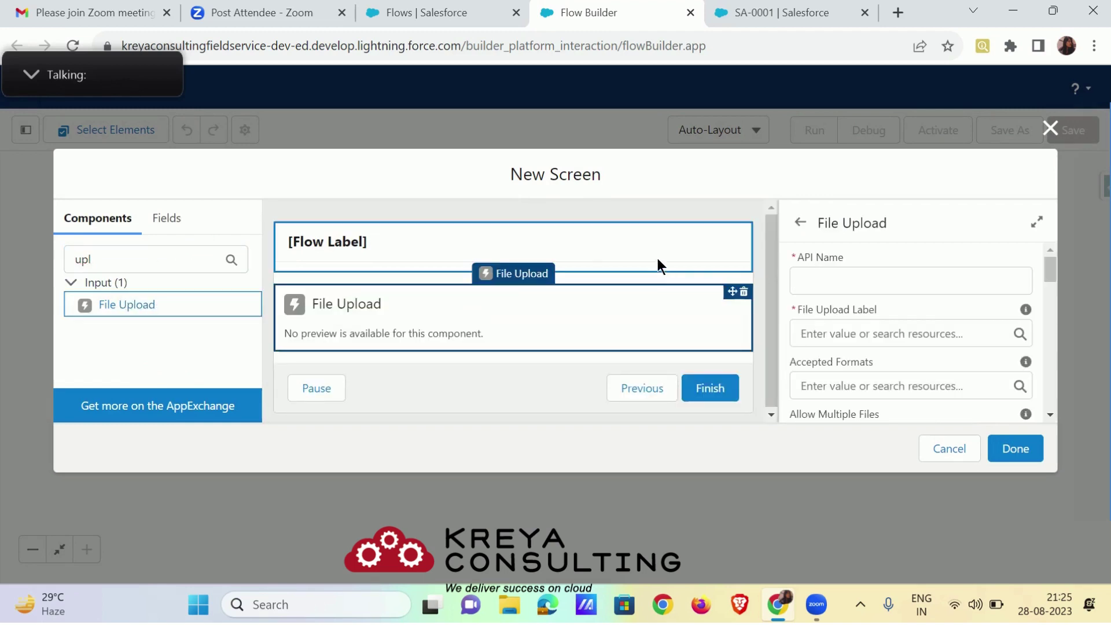
- Label the screen 'Take Picture'
left_click(704, 252)
left_click(864, 280)
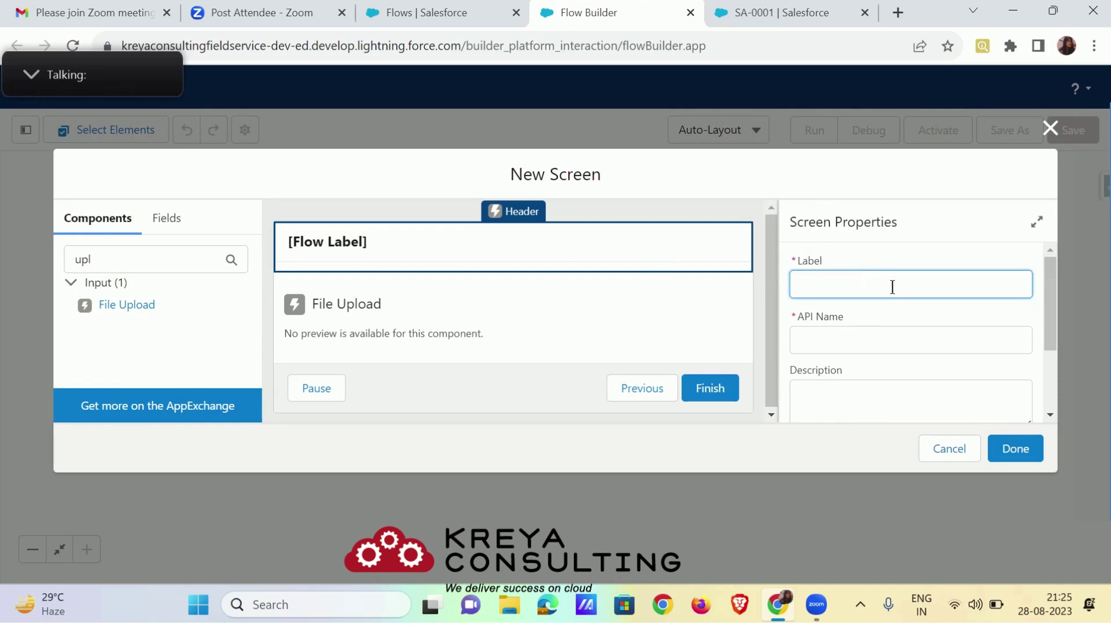
type("Take Picture")
- Auto-fill the screen API name Take_Picture and set the File Upload API name to 'Picture'
left_click(874, 320)
scroll(873, 321, "down", 2)
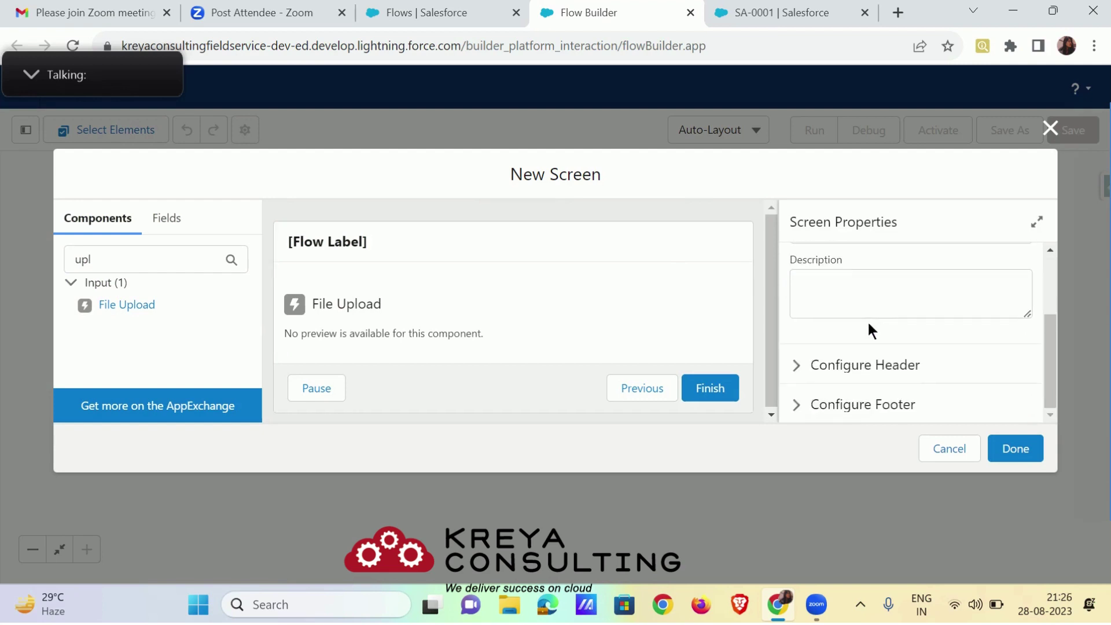
left_click(598, 317)
left_click(865, 278)
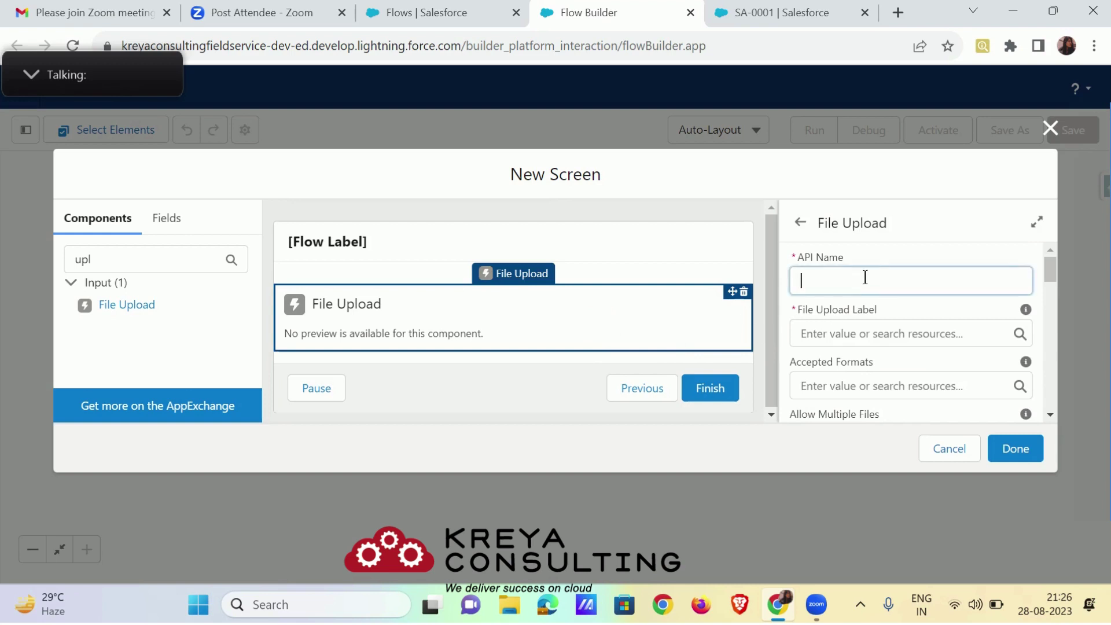
type("Ta")
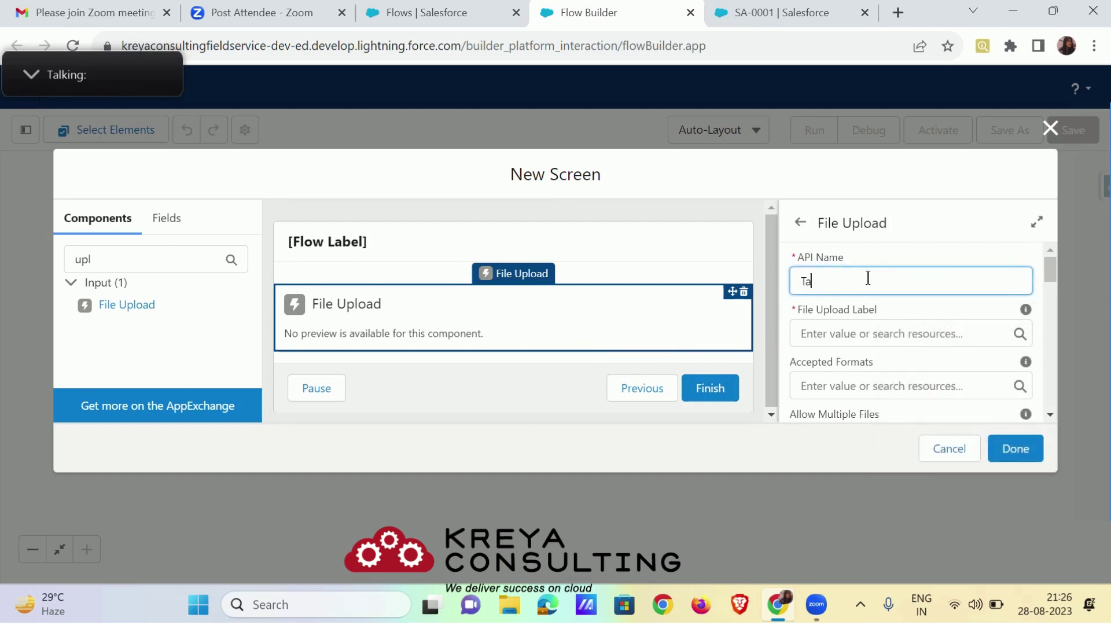
type("\\")
key("BackSpace")
key("BackSpace")
key("BackSpace")
type("Picture")
- Set the File Upload label to 'Picture'
left_click(848, 338)
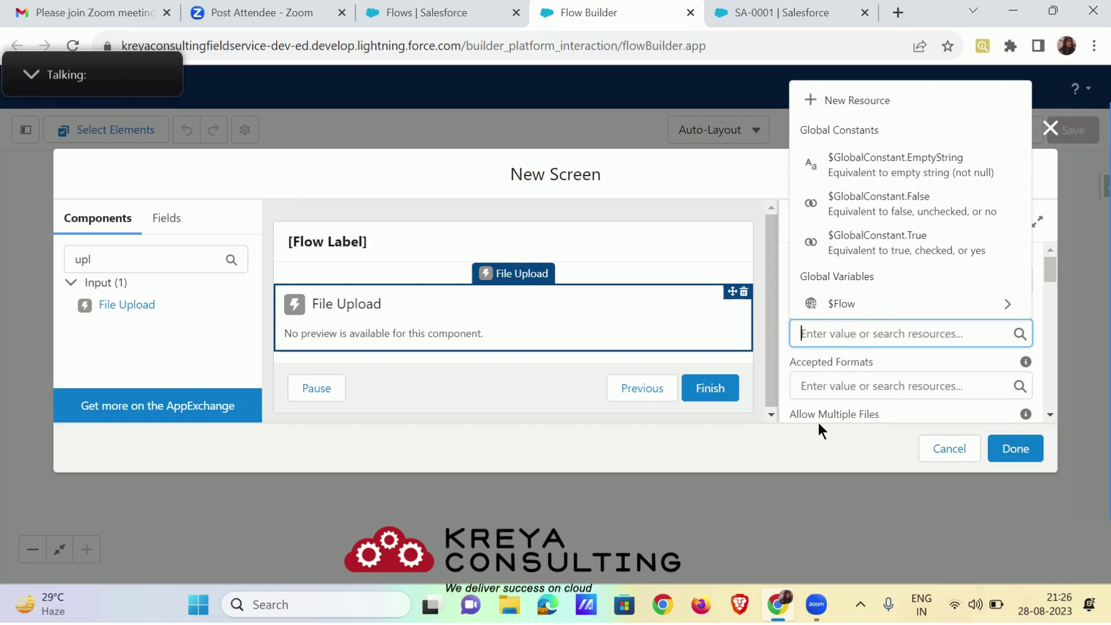
type("Picture")
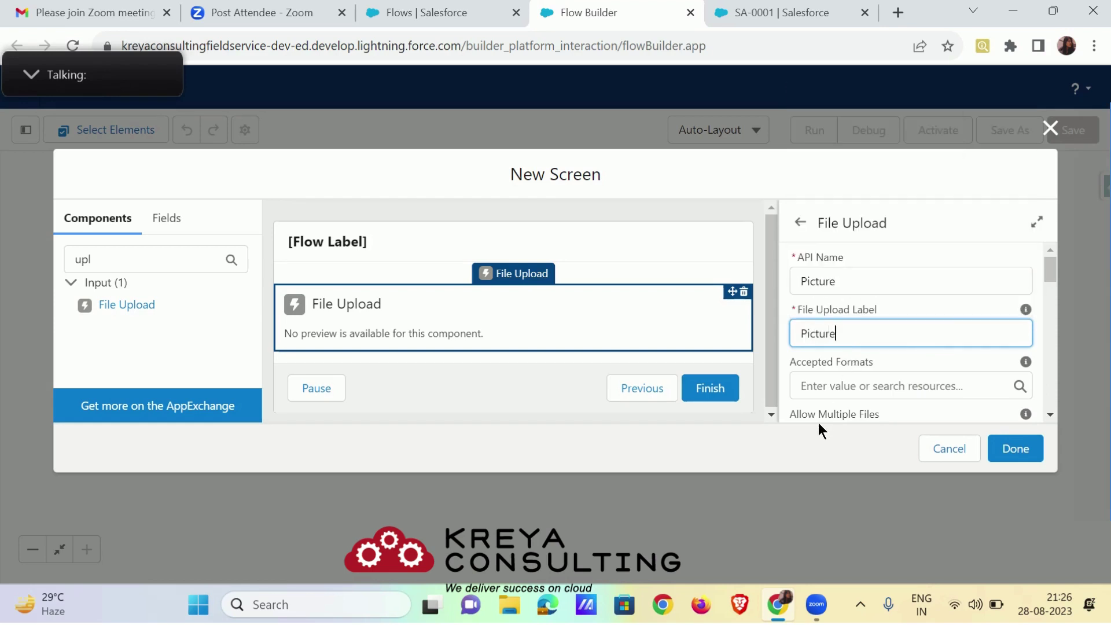
scroll(853, 281, "down", 1)
scroll(853, 281, "down", 3)
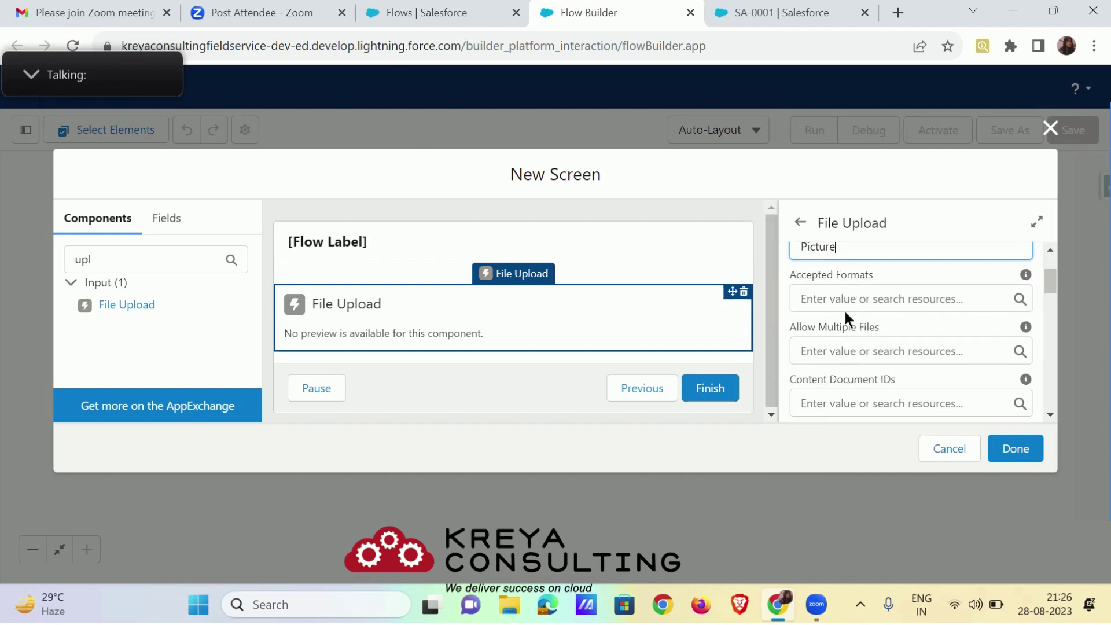
- Set the File Upload's Accepted Formats to .jpg;.jpeg;.png;.heic
left_click(845, 300)
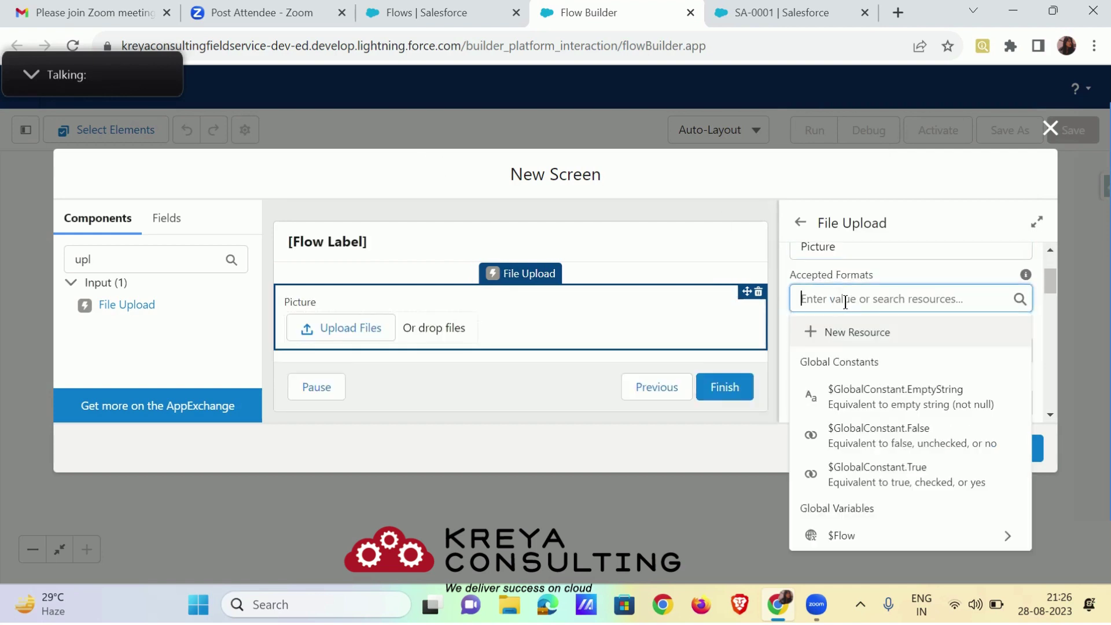
left_click(850, 332)
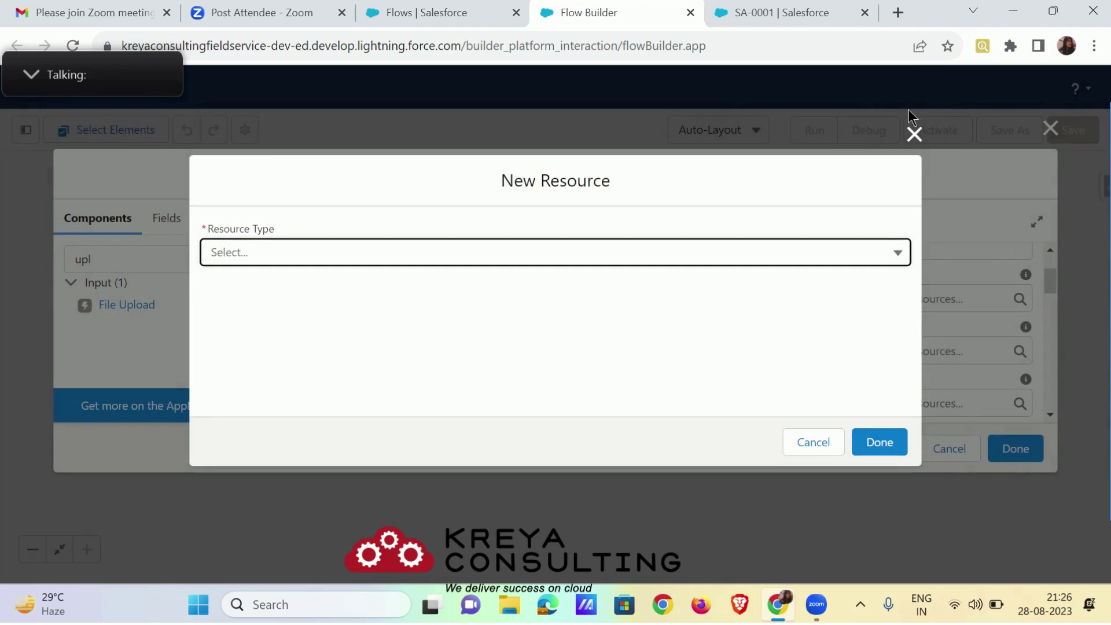
left_click(914, 135)
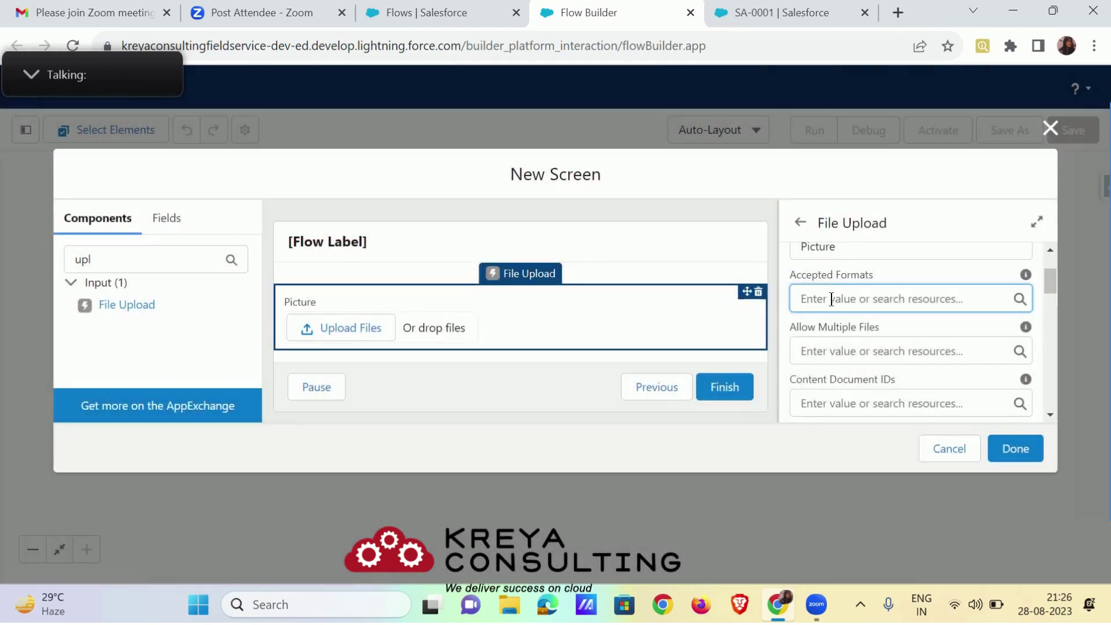
left_click(831, 299)
type(".")
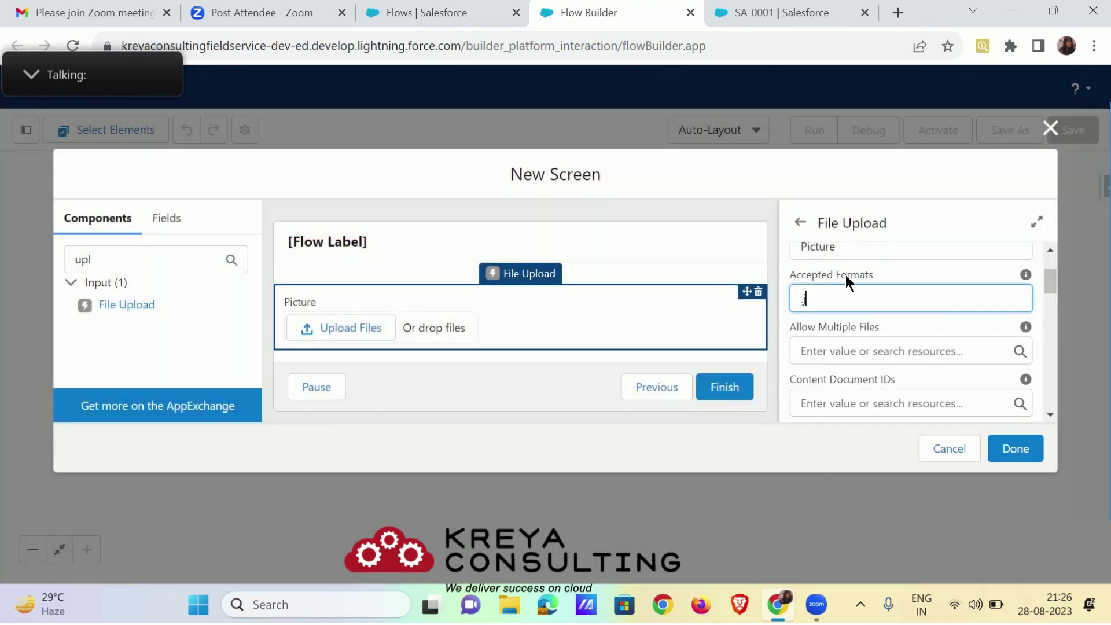
type("jpg;.jpeg;.png;.")
type("heic")
- Set Allow Multiple Files to $GlobalConstant.True
left_click(891, 354)
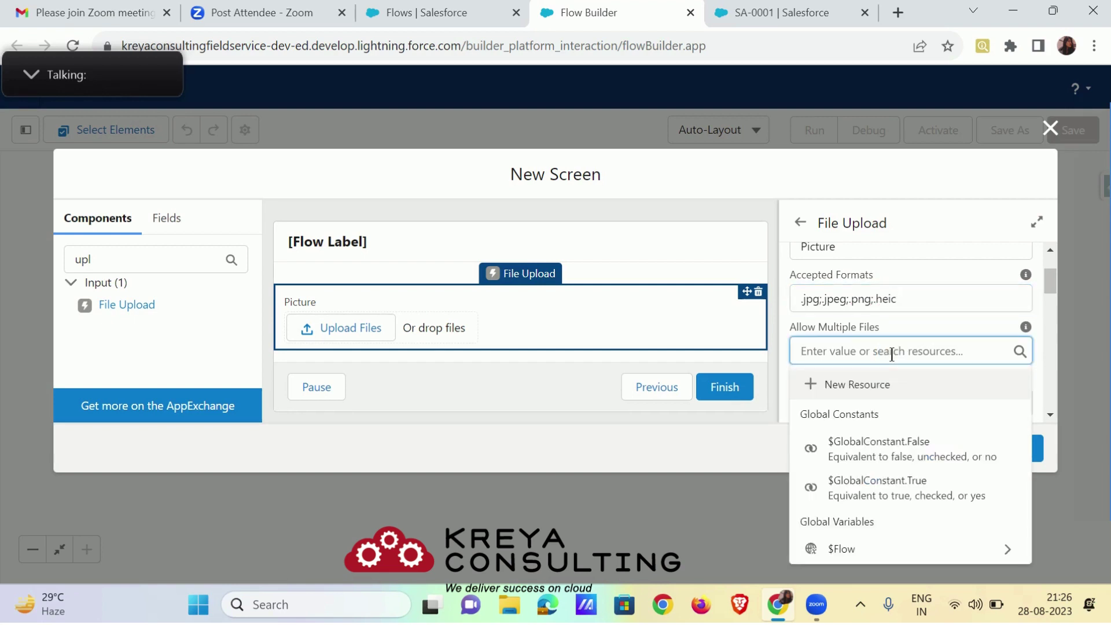
left_click(917, 498)
scroll(900, 321, "down", 5)
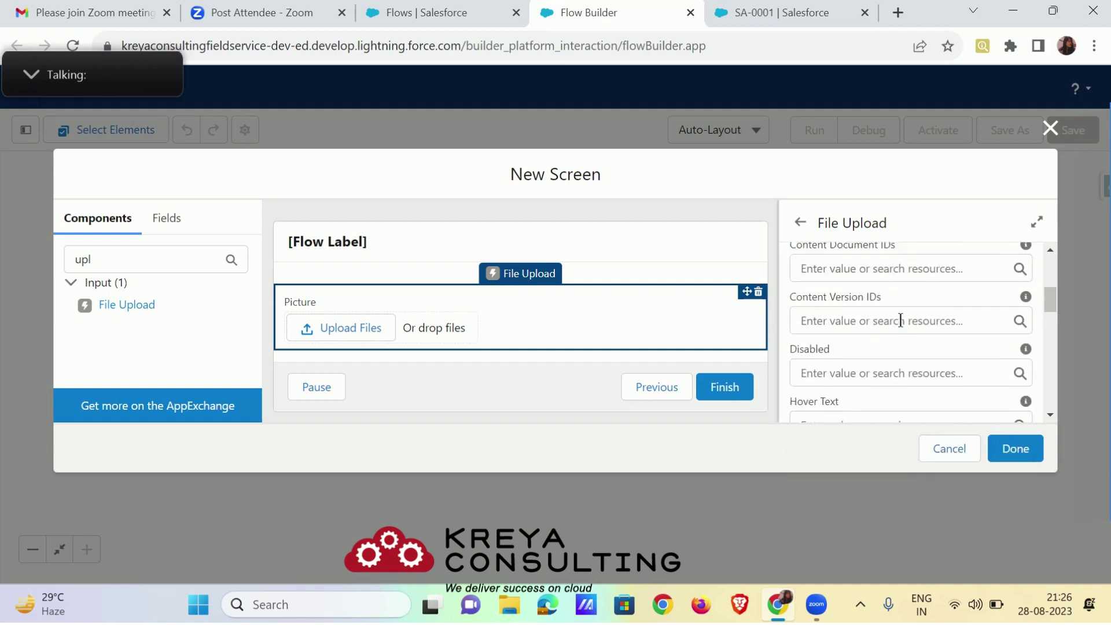
left_click(881, 351)
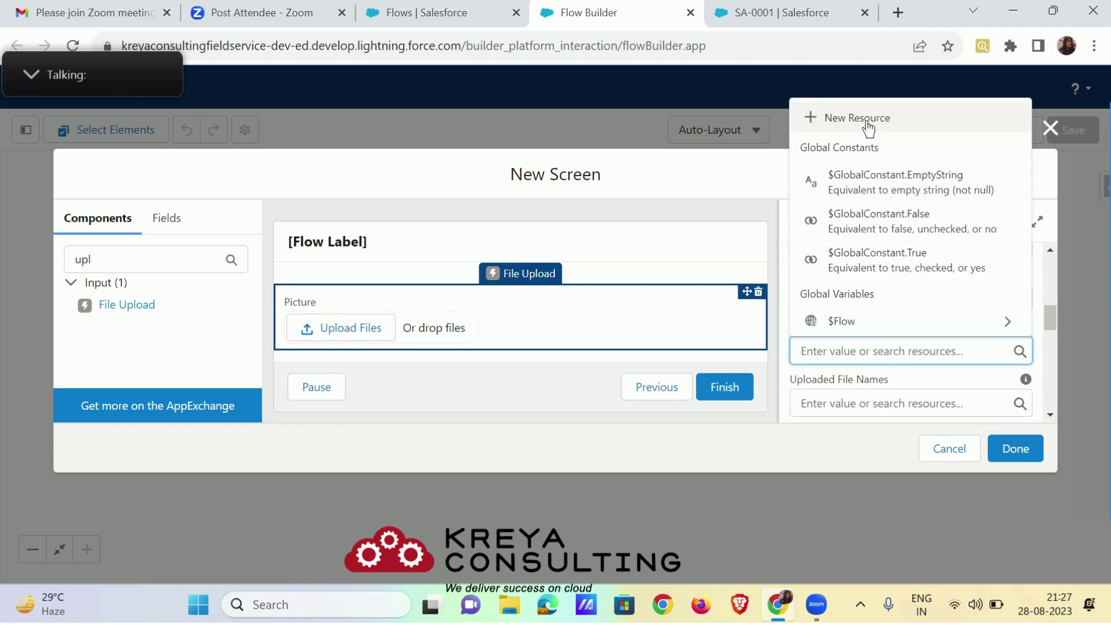
- Create a new Text variable named Id as the upload's related record ID
left_click(867, 121)
left_click(671, 253)
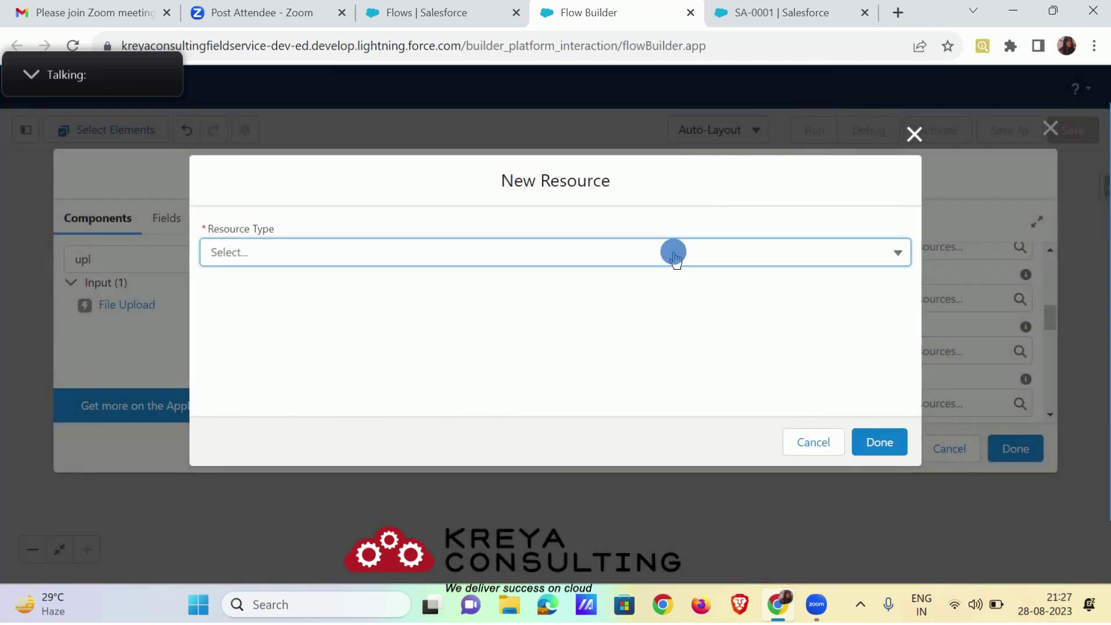
left_click(571, 293)
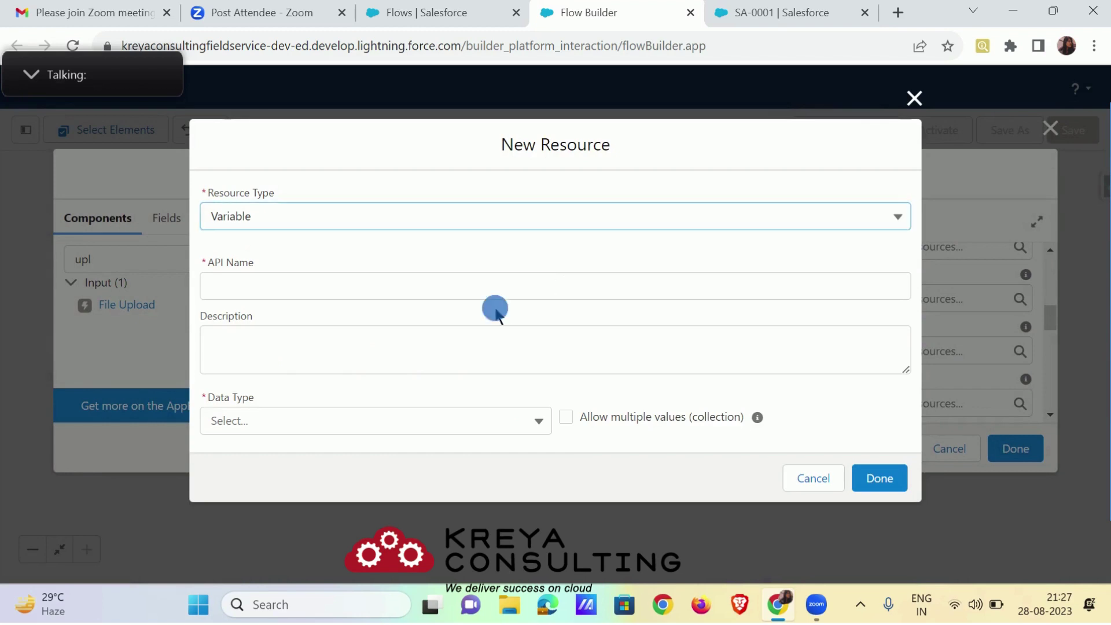
left_click(498, 277)
type("Id")
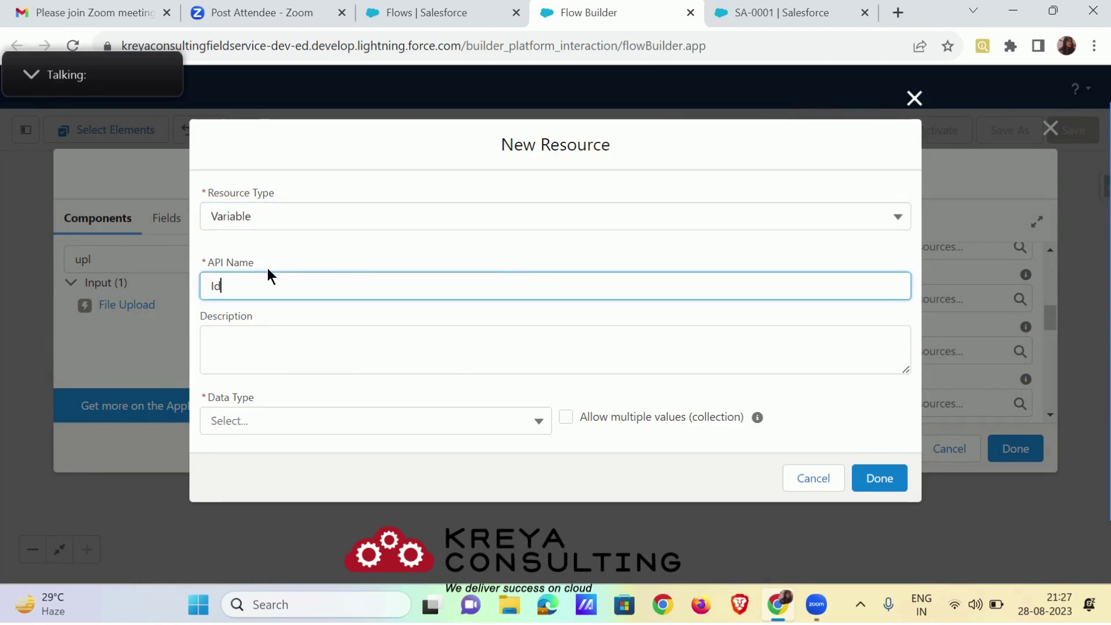
left_click(303, 426)
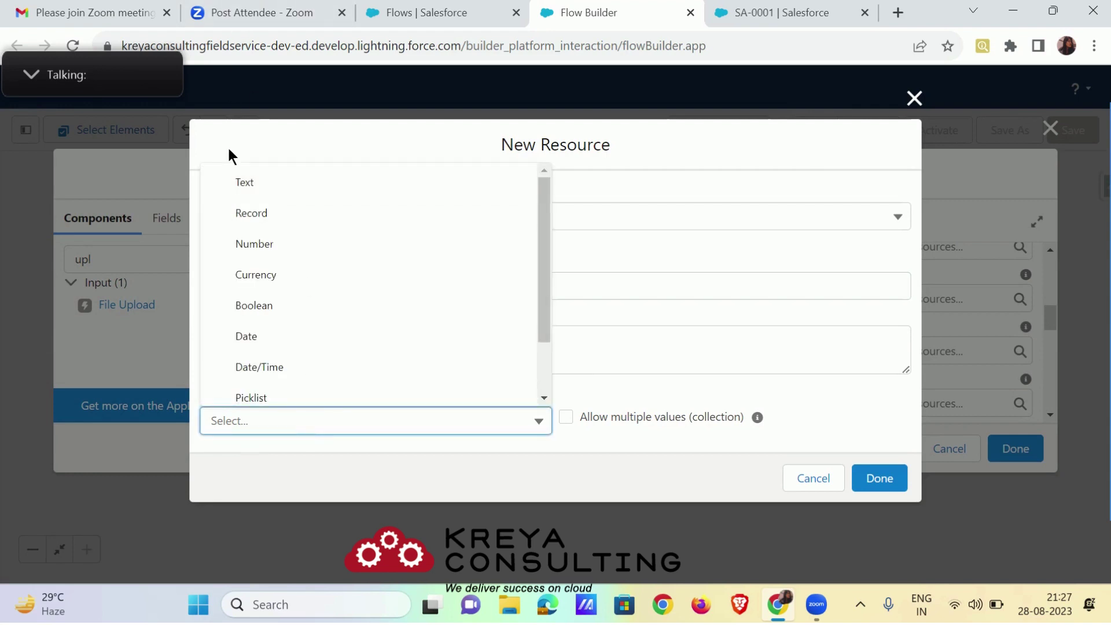
left_click(231, 173)
- Make Id available for input and output, then finish the Take Picture screen
scroll(347, 296, "down", 2)
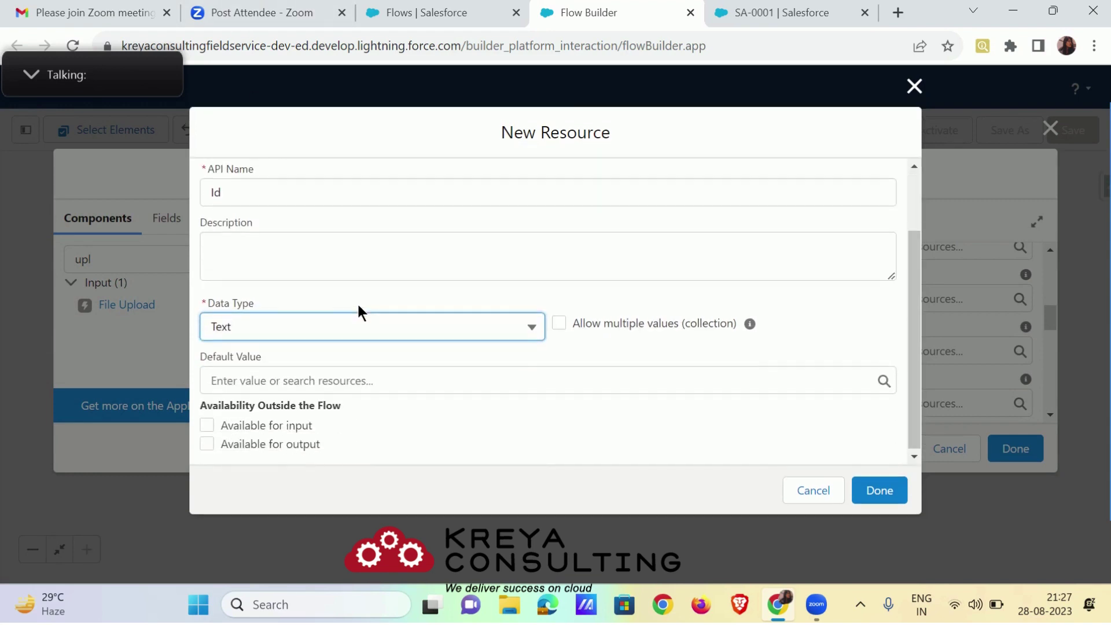
left_click(286, 429)
left_click(280, 440)
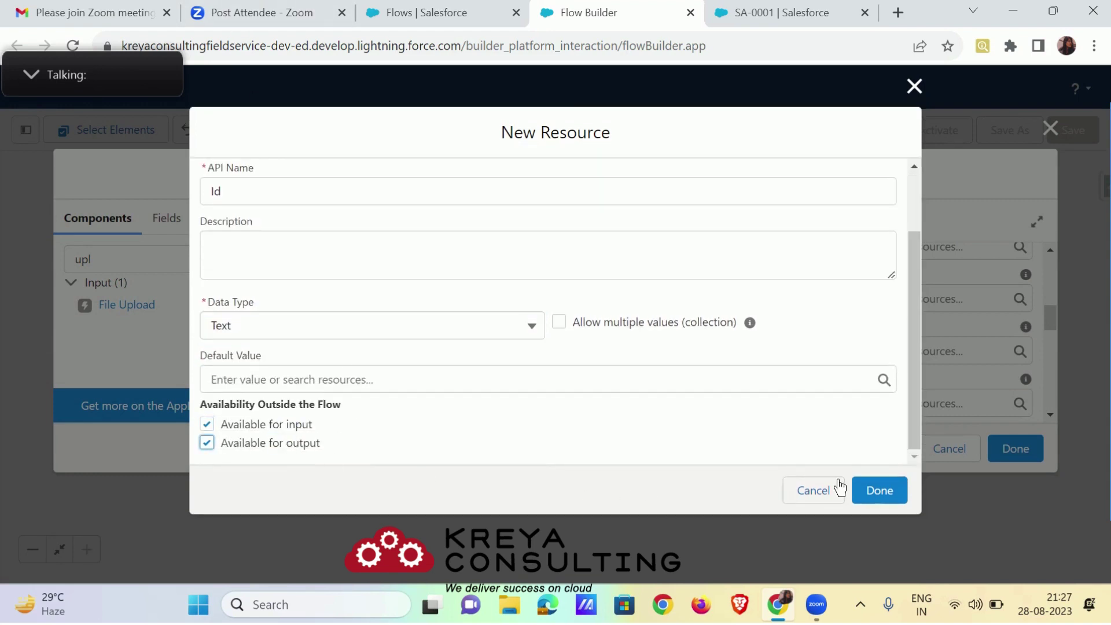
left_click(896, 502)
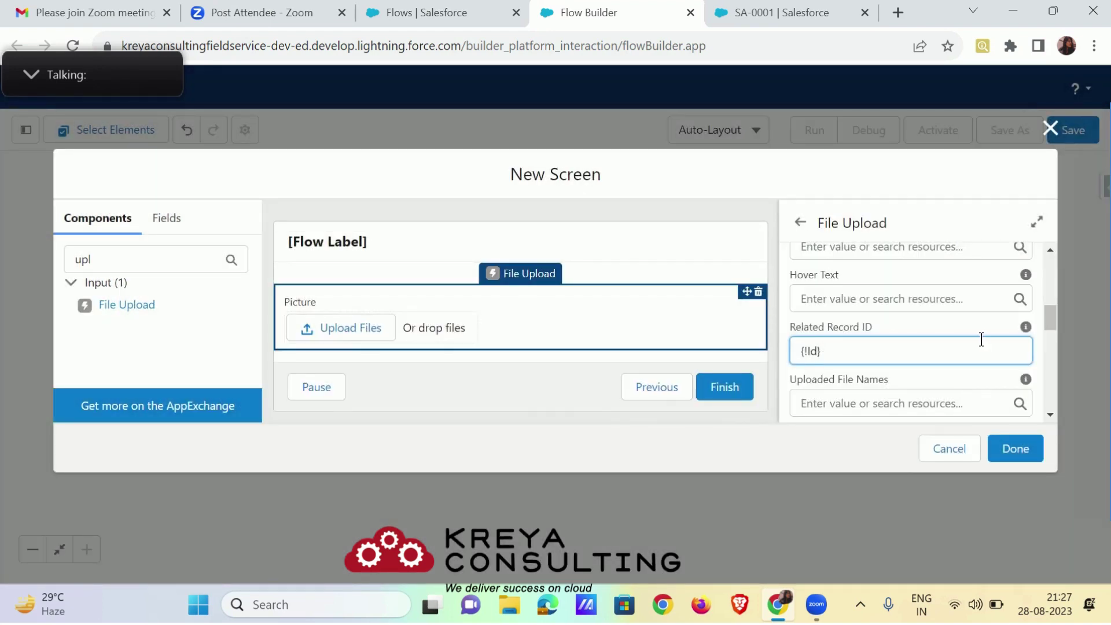
scroll(981, 278, "down", 6)
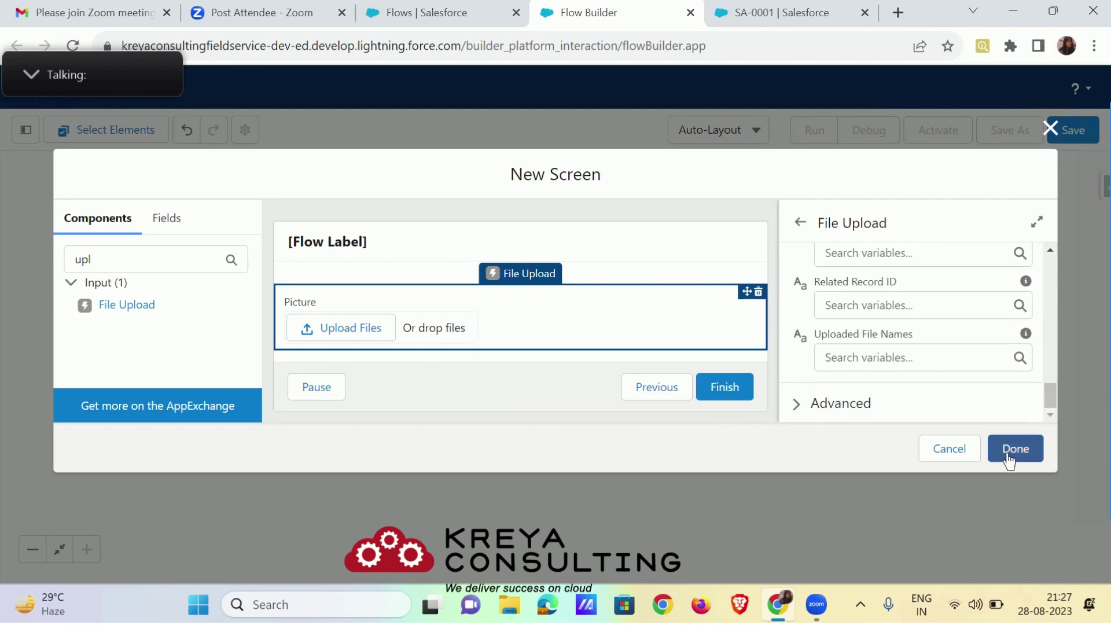
left_click(1006, 457)
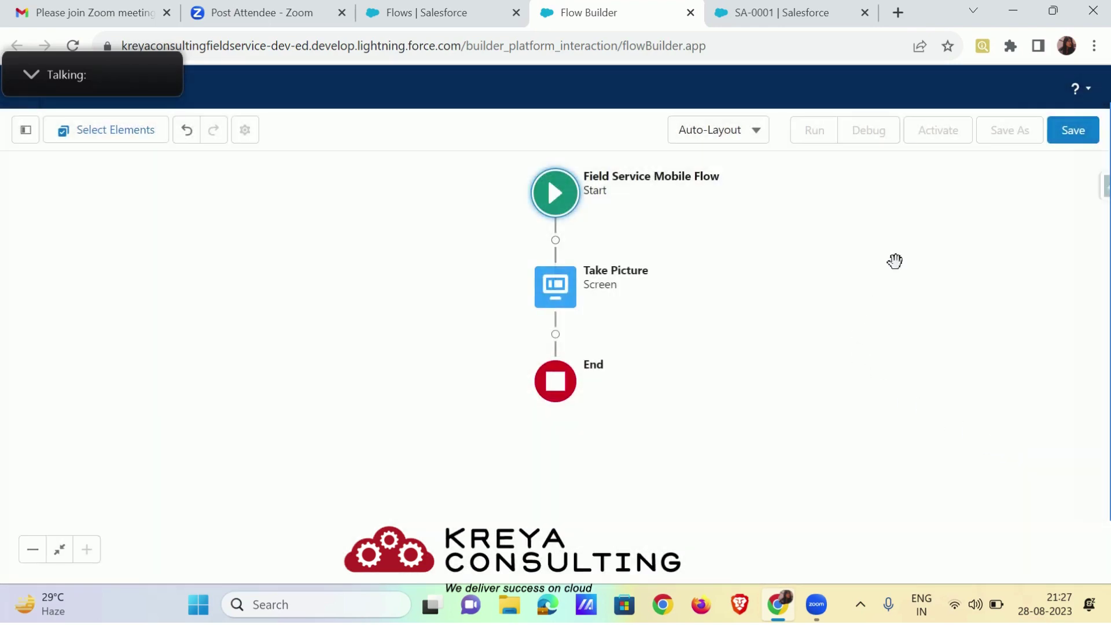
- Save the flow with label TakePicture and activate it as Version 1
left_click(1054, 131)
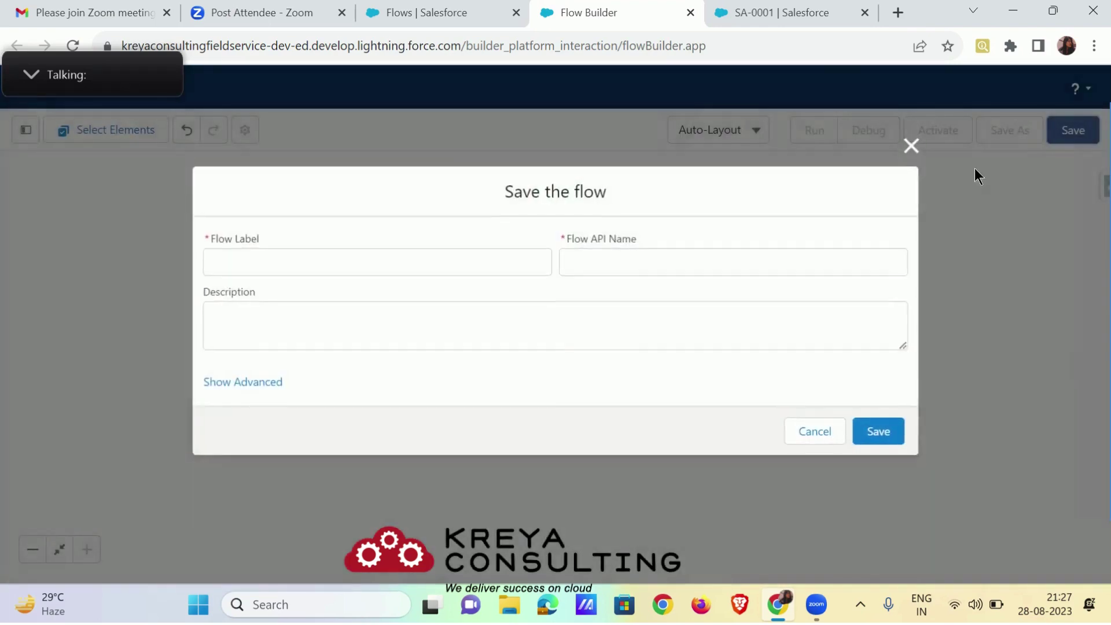
left_click(476, 263)
type("T")
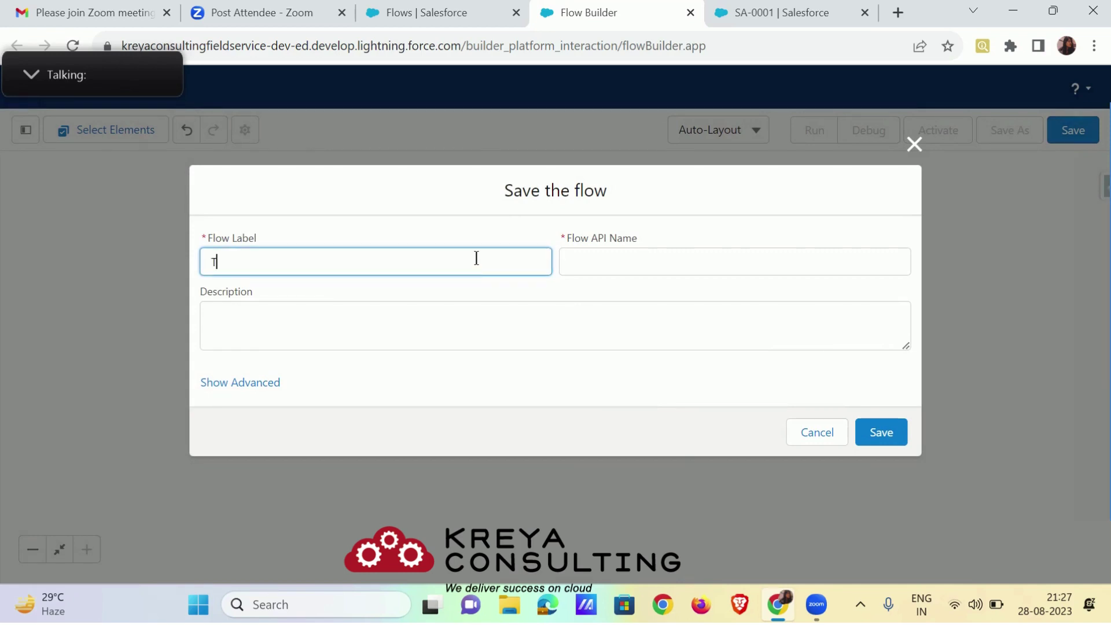
type("akePicture")
left_click(568, 255)
left_click(865, 433)
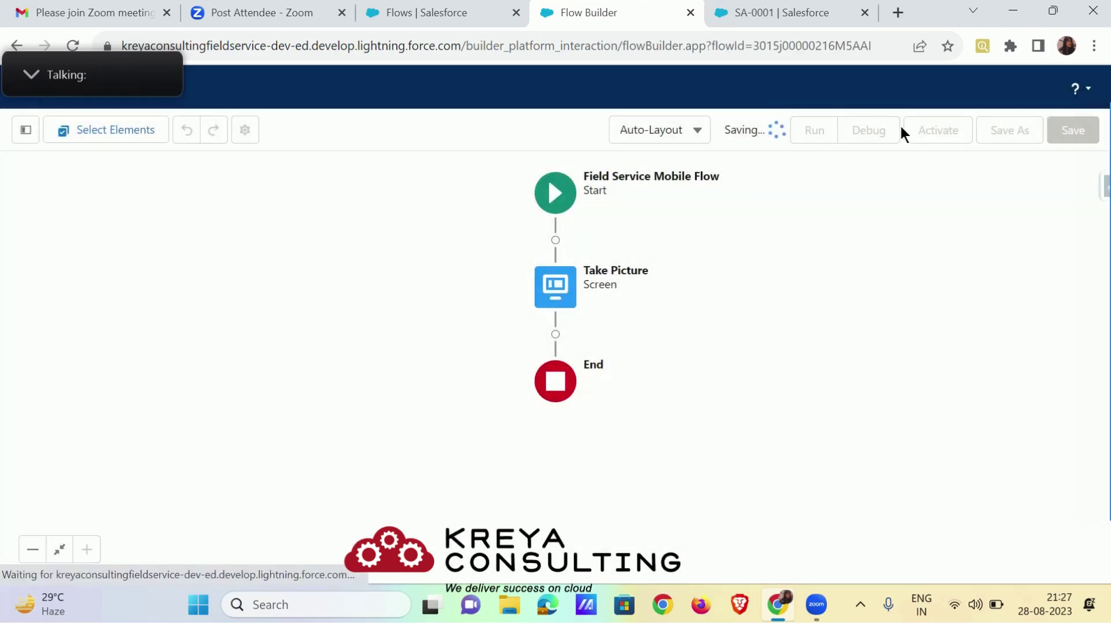
left_click(920, 141)
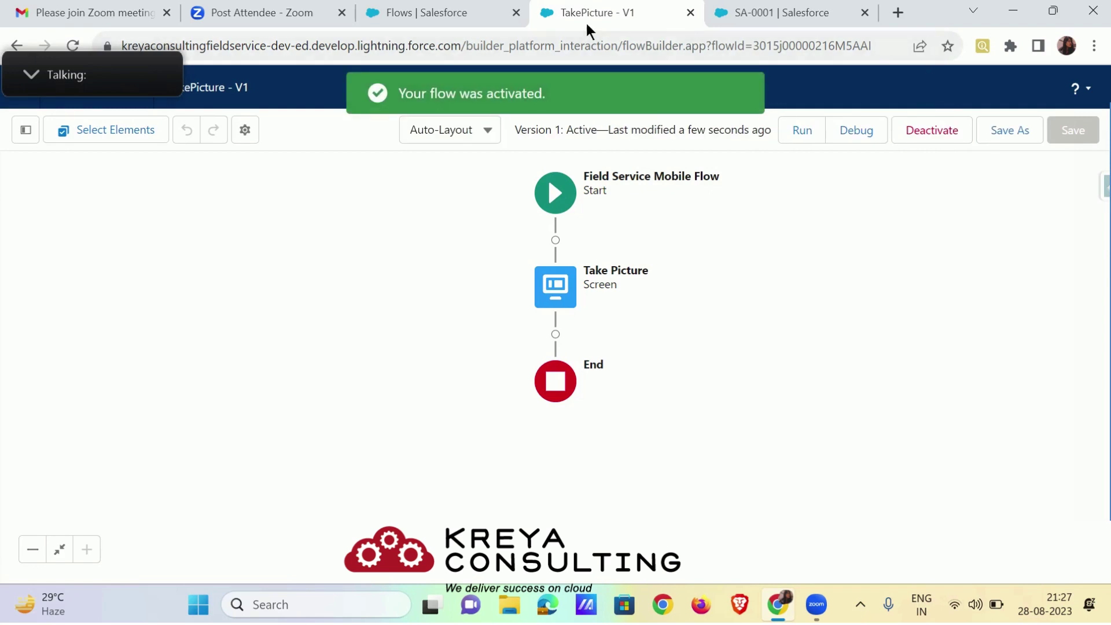
- Leave Flow Builder and open Field Service Mobile Settings through Quick Find 'field ser'
left_click(690, 13)
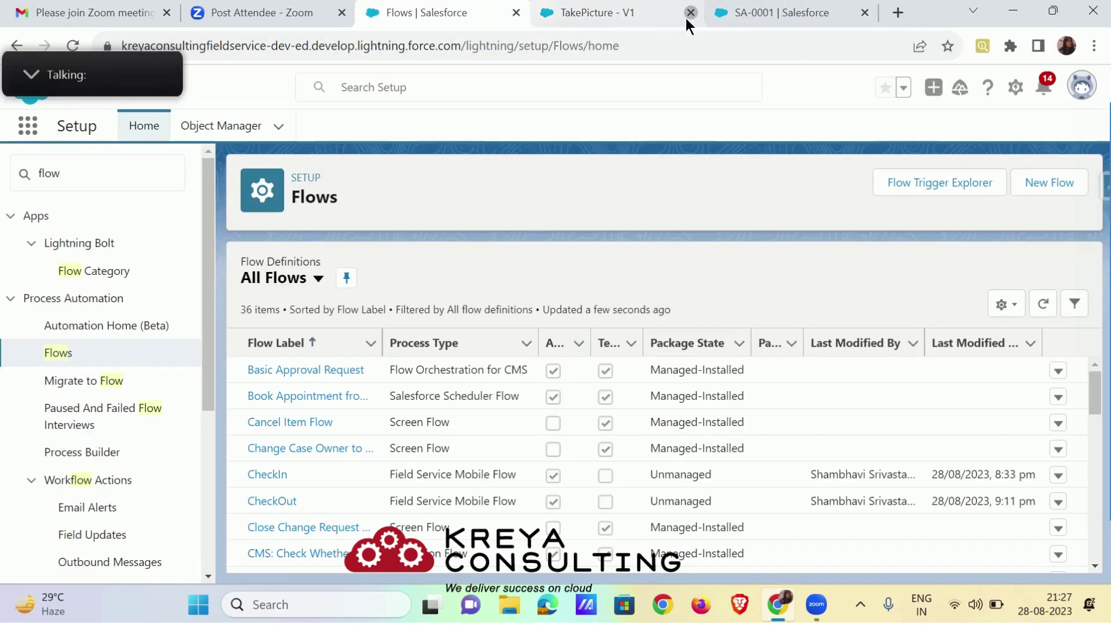
double_click(73, 173)
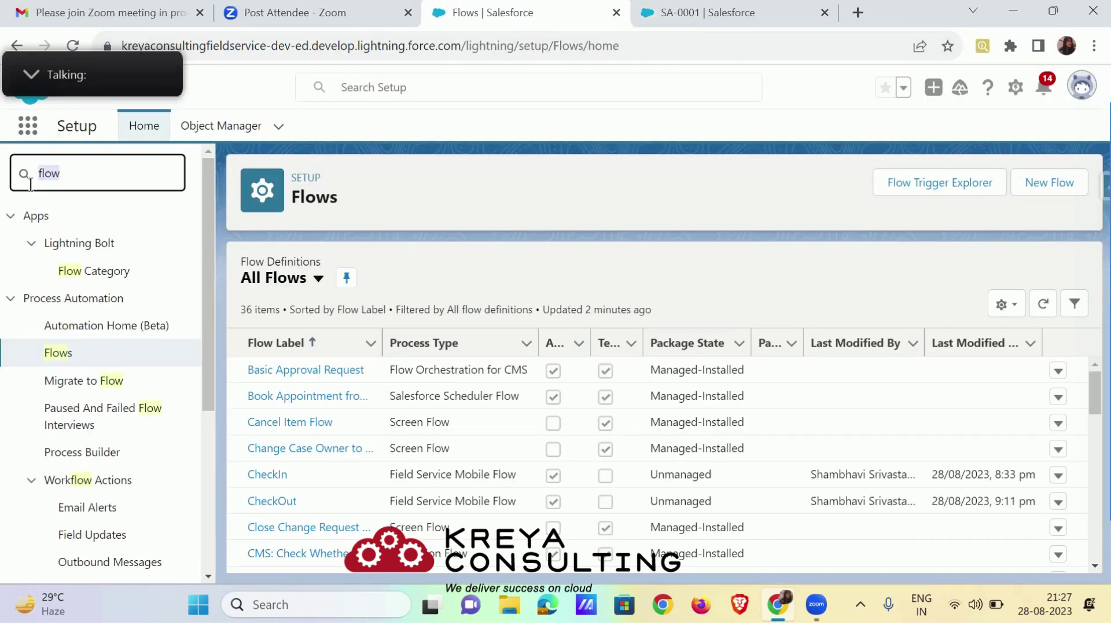
type("field ser")
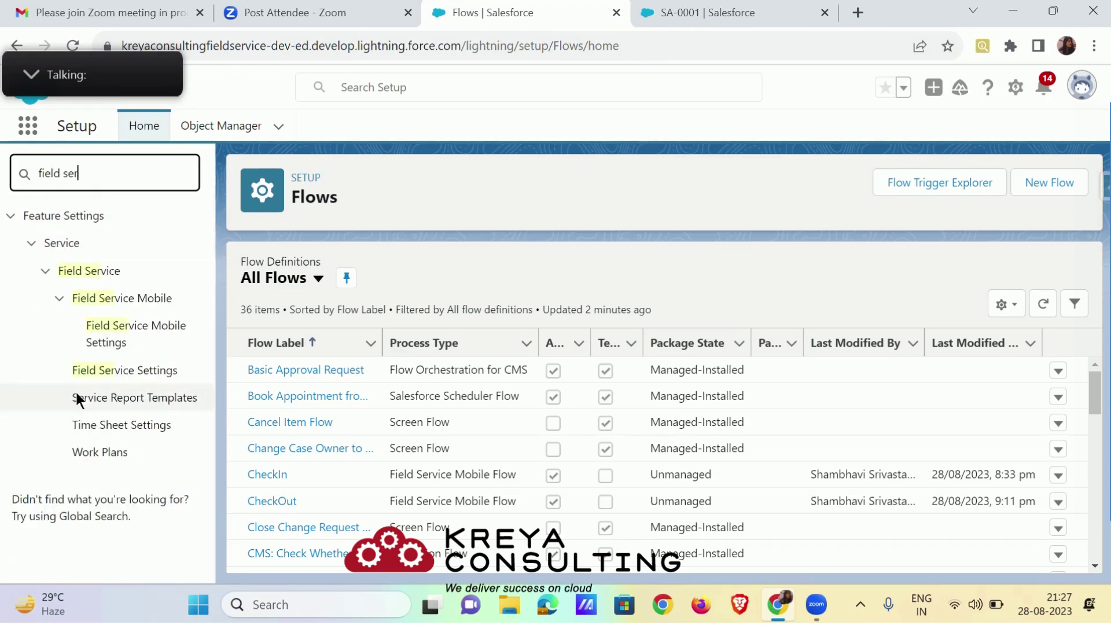
left_click(101, 339)
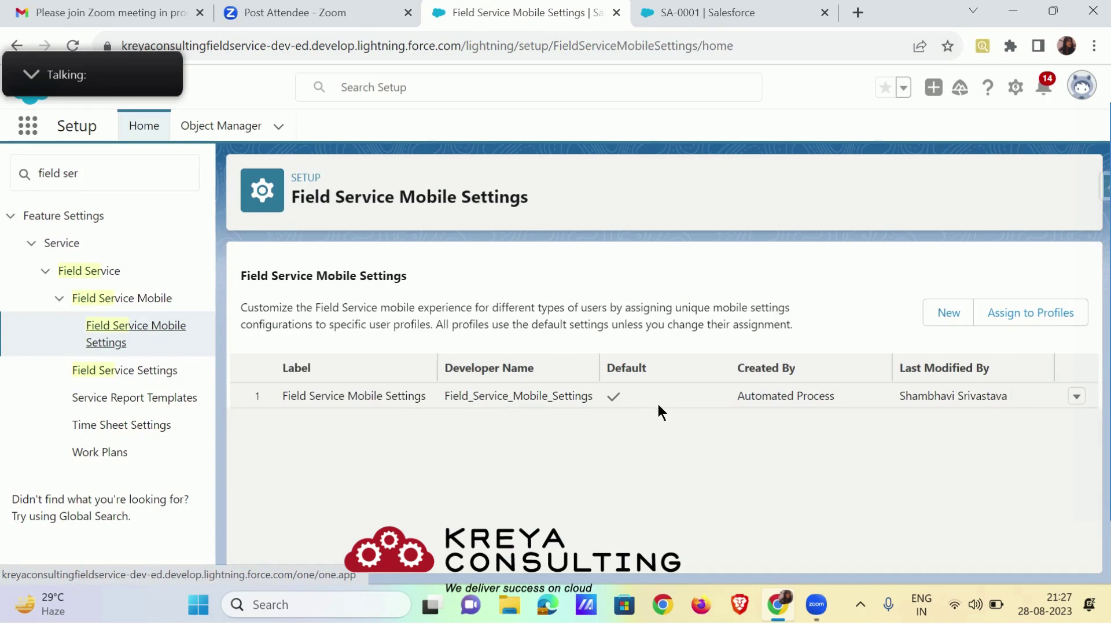
- View the mobile settings record's details and start a new App Extension
left_click(1076, 395)
left_click(1036, 392)
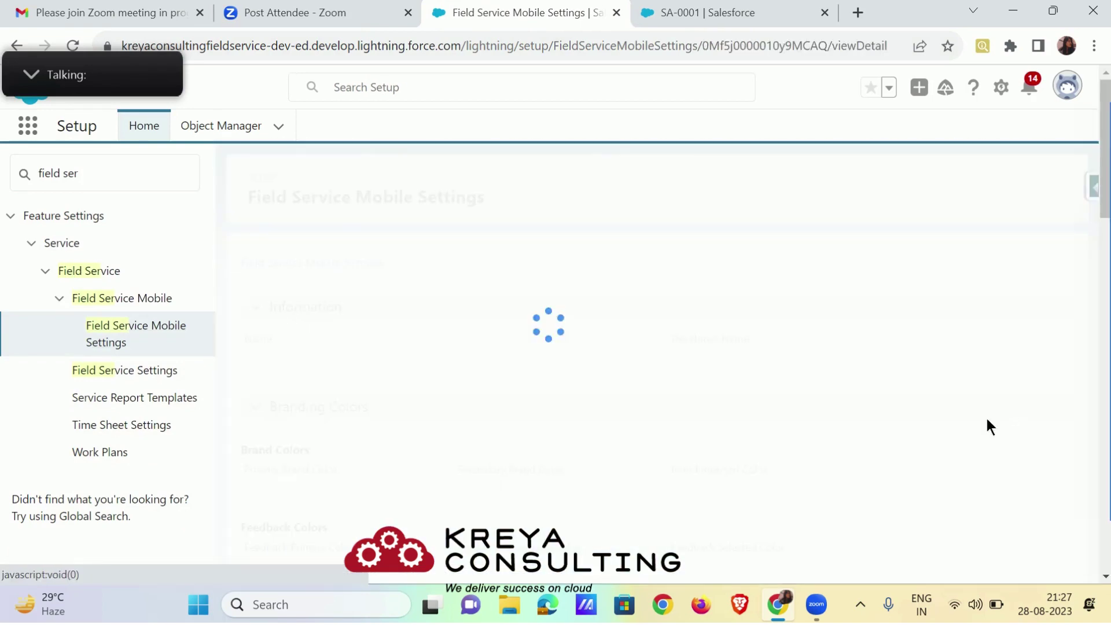
scroll(595, 471, "down", 15)
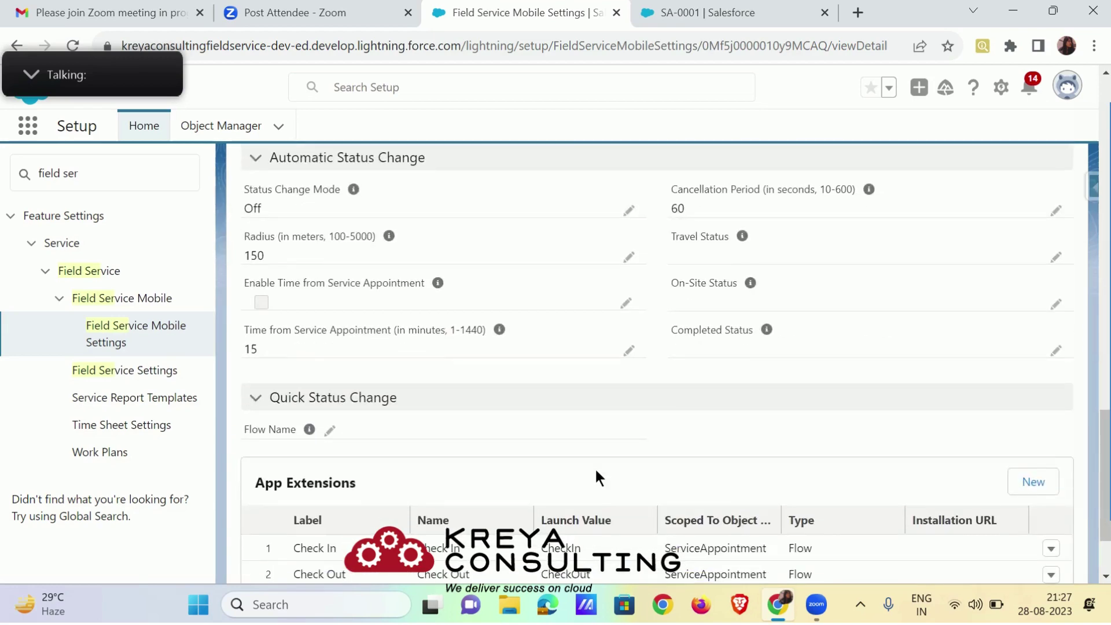
scroll(595, 478, "down", 2)
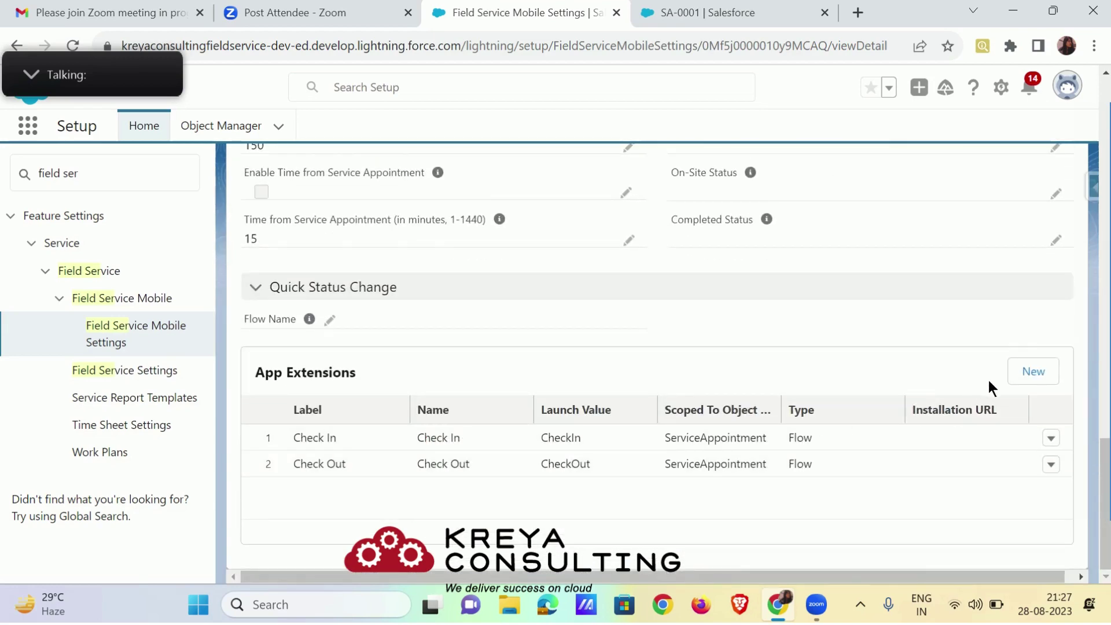
left_click(1016, 374)
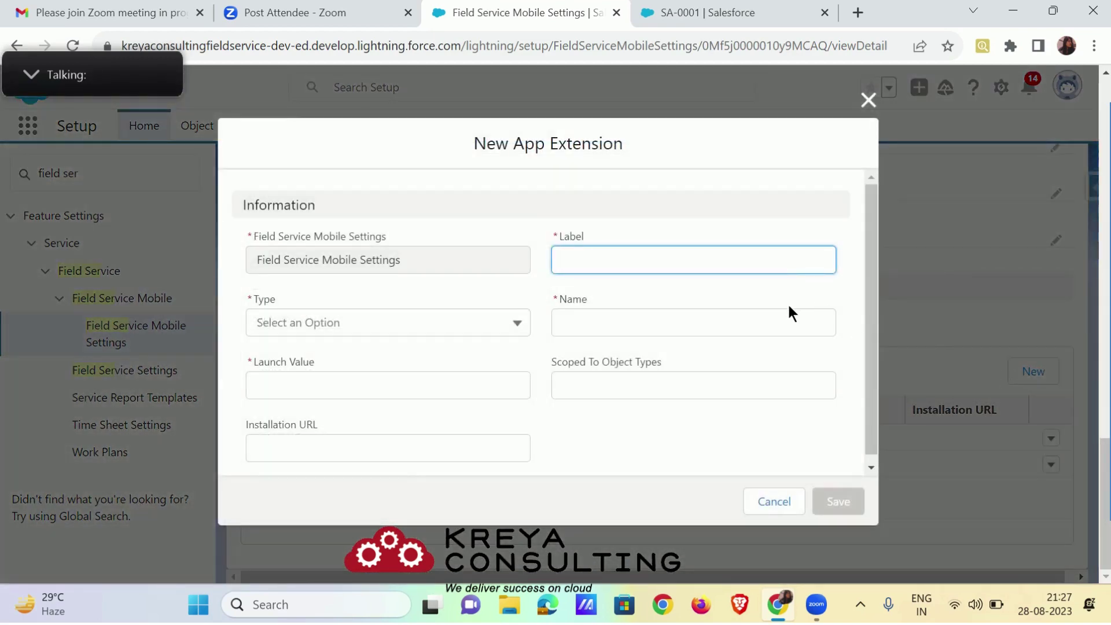
- Give the extension Label and Name 'Take Picture' and type Flow
type("Take Picture")
left_click(770, 330)
type("Ta")
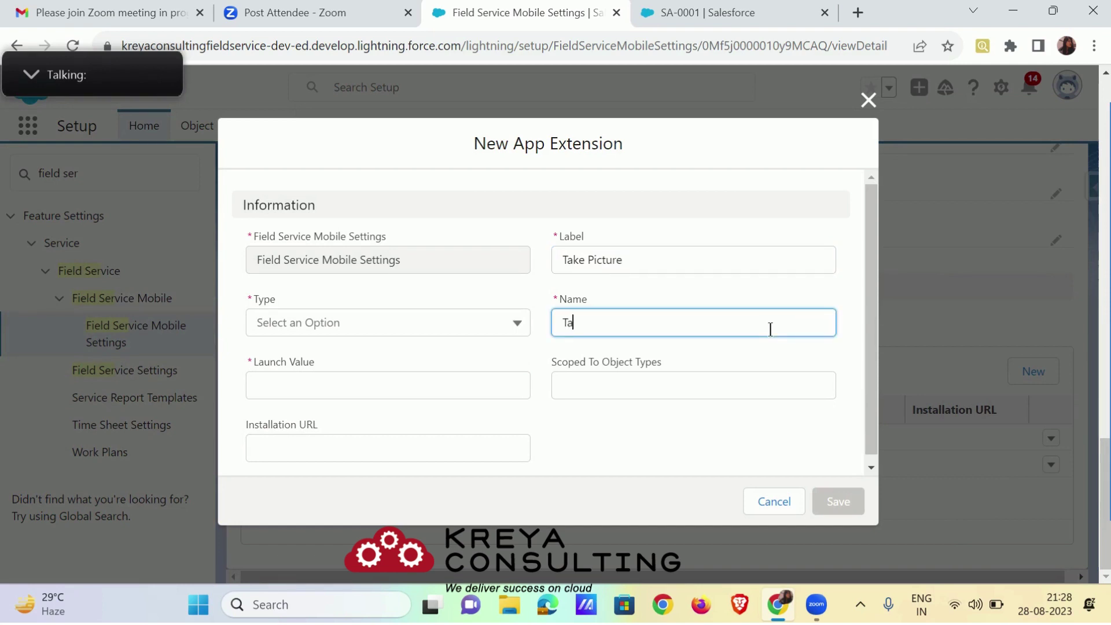
type("ke Picture")
left_click(387, 313)
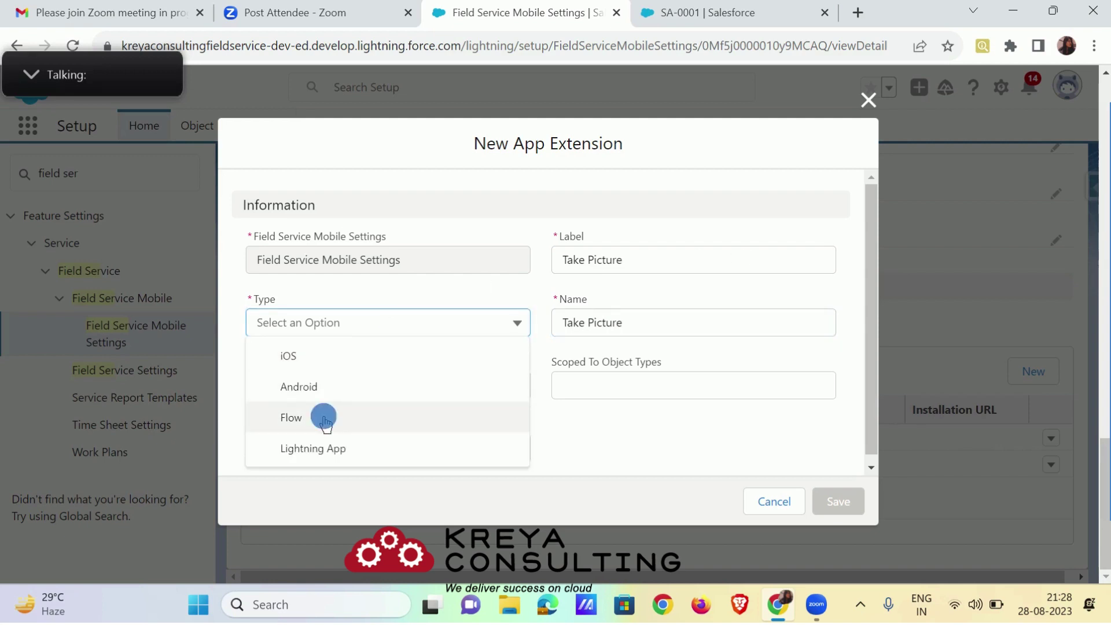
left_click(323, 418)
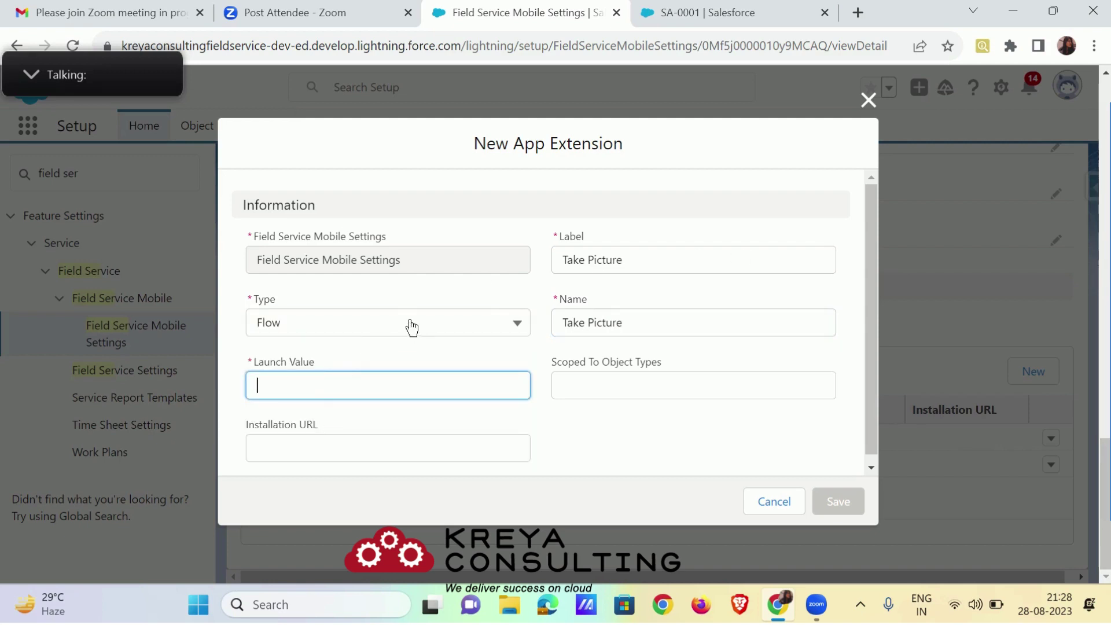
- Set Launch Value TakePicture, scope it to ServiceAppointment, and save
type("Take")
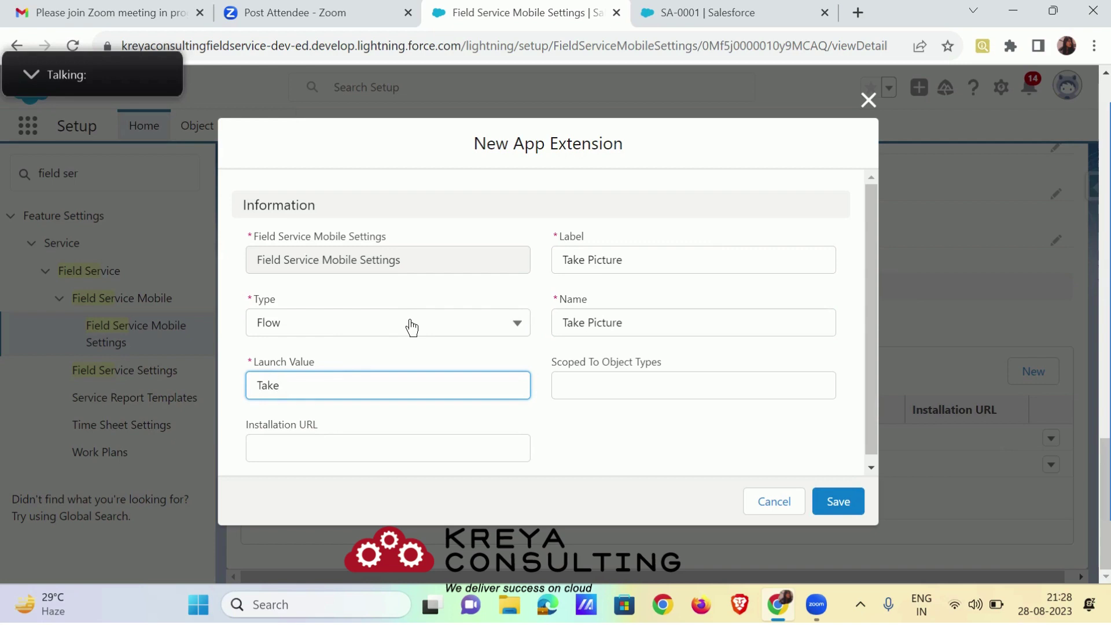
type("Picture")
left_click(564, 378)
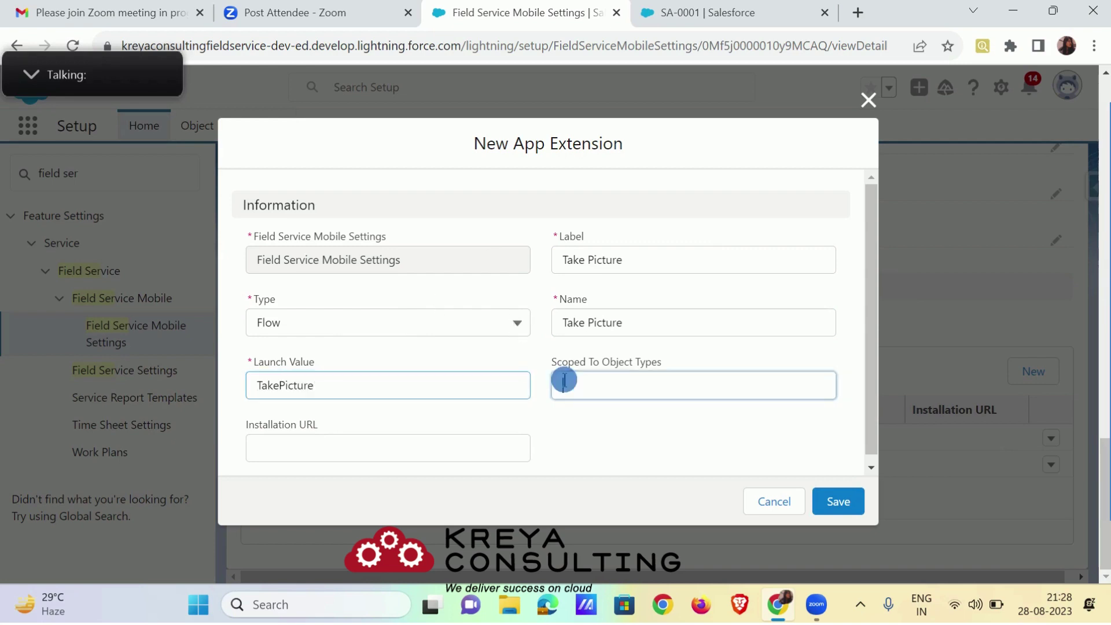
type("Ser")
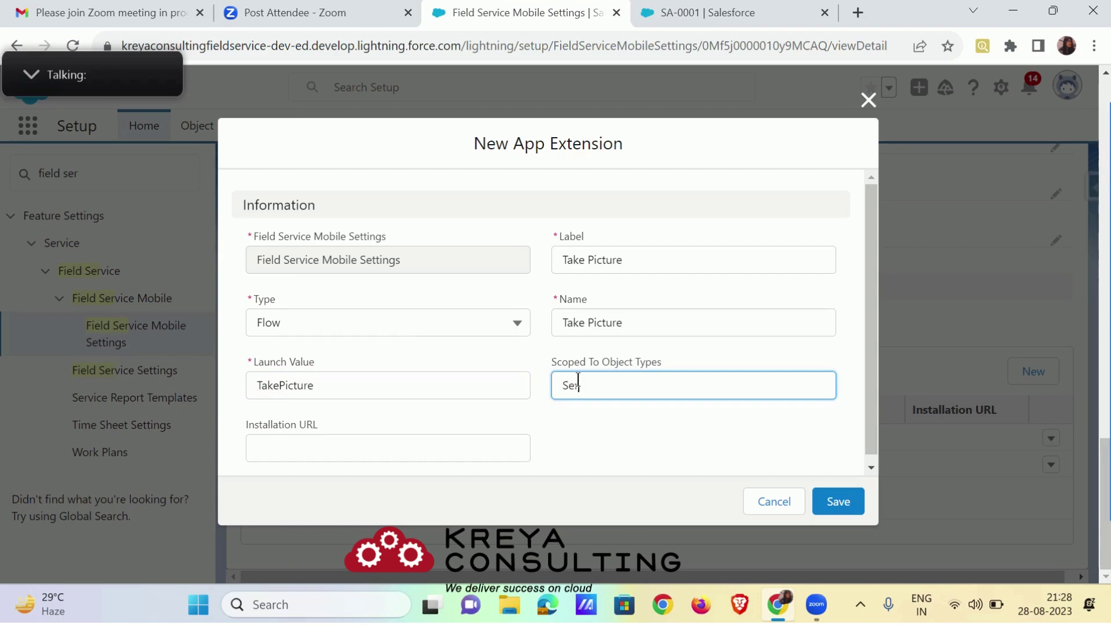
type("viceAppointment")
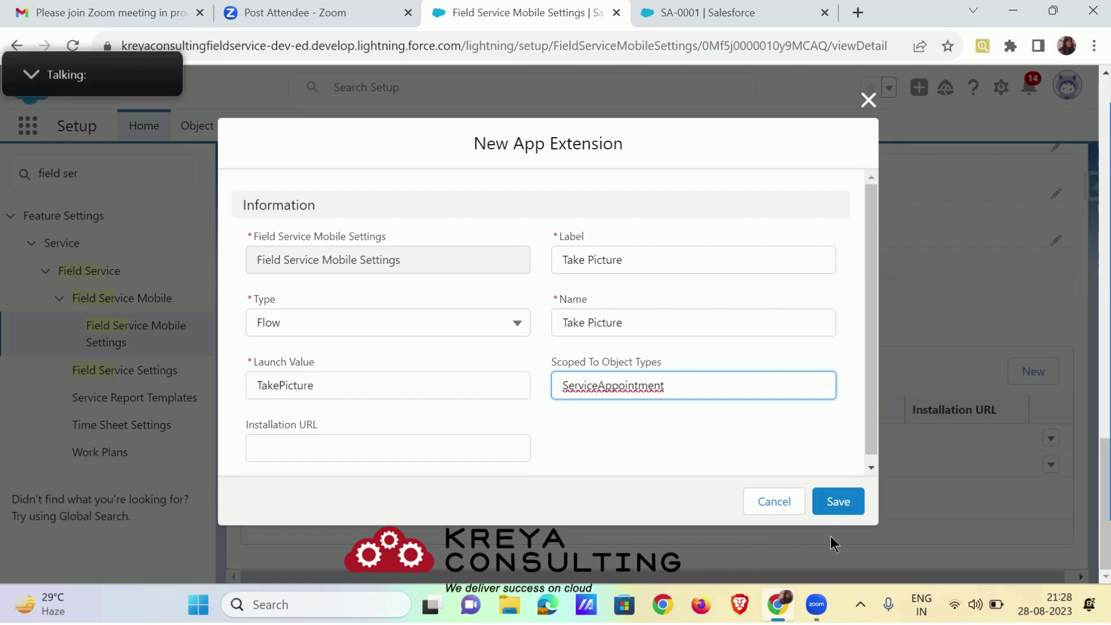
left_click(834, 501)
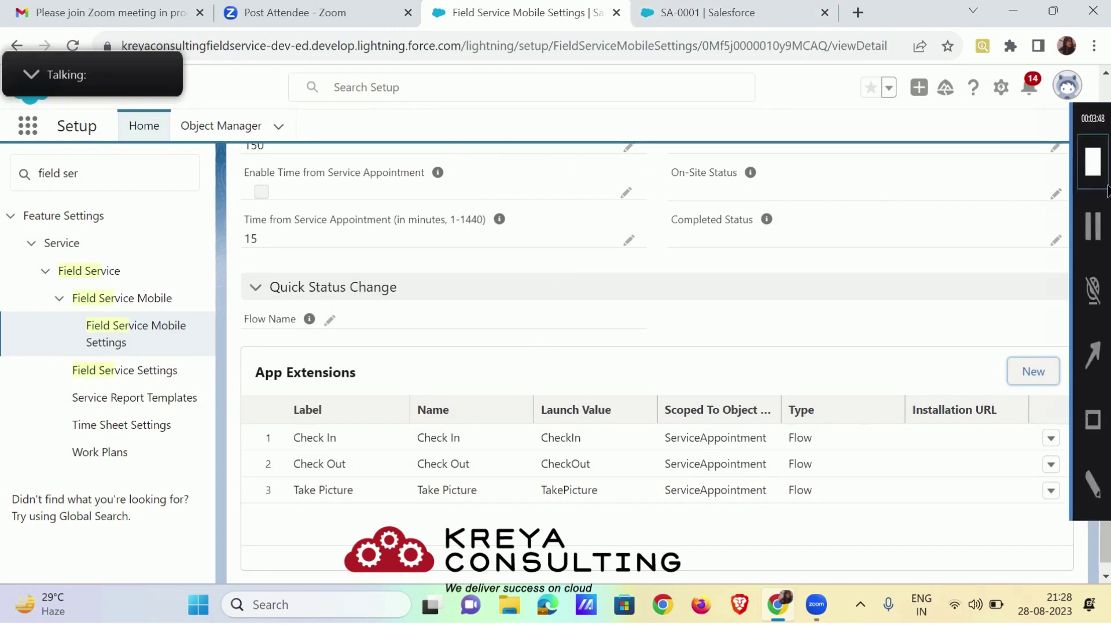
- Watch the phone run Take Picture over Zoom, then return to service appointment SA-0001
key("alt+Tab")
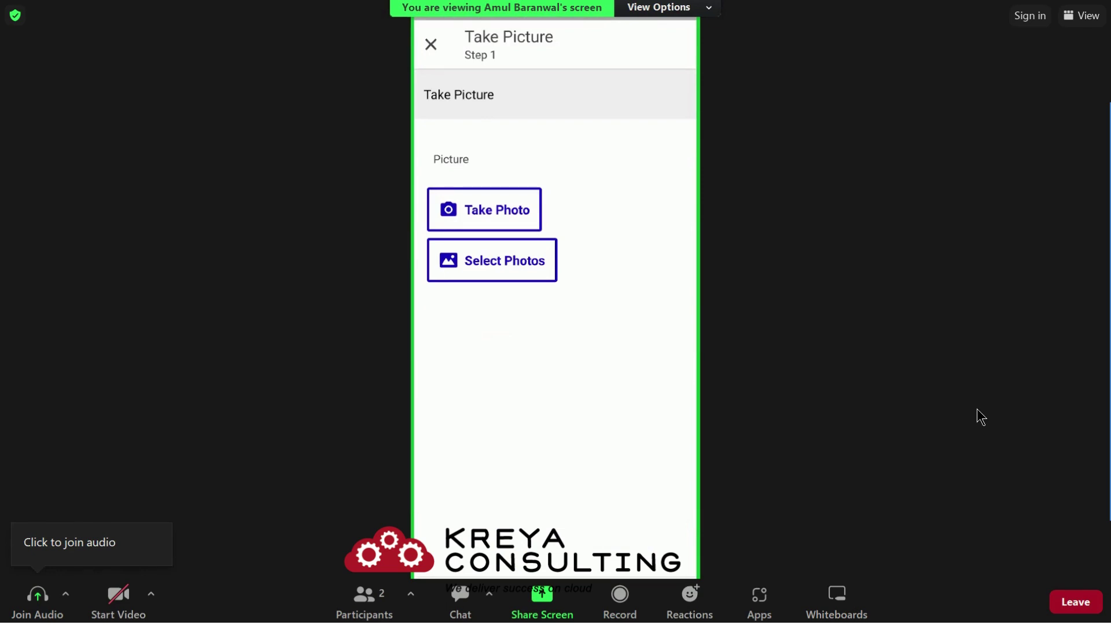
mouse_move(1074, 230)
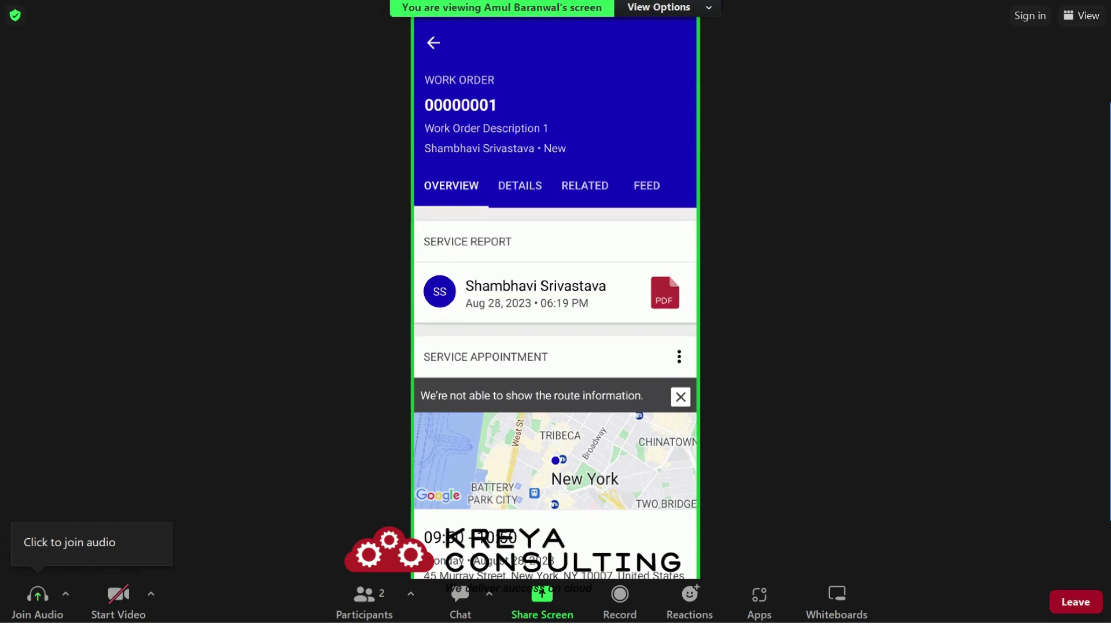
left_click(1067, 222)
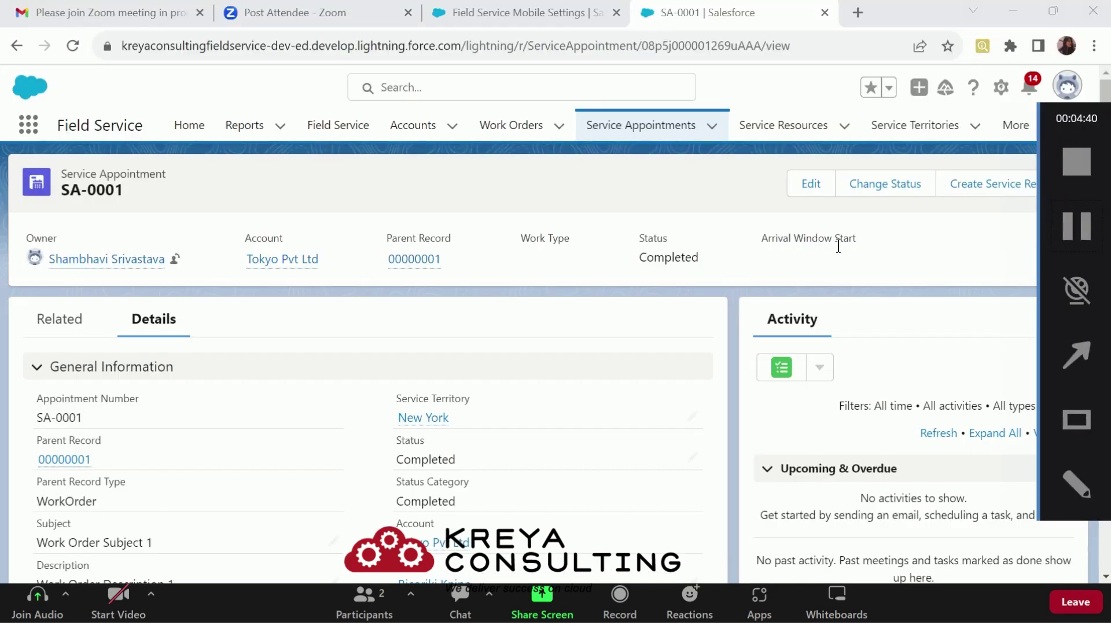
- On SA-0001's Related lists, preview the 4.7MB photo 2808212943.jpg under Files, then close it
left_click(45, 327)
scroll(320, 411, "down", 5)
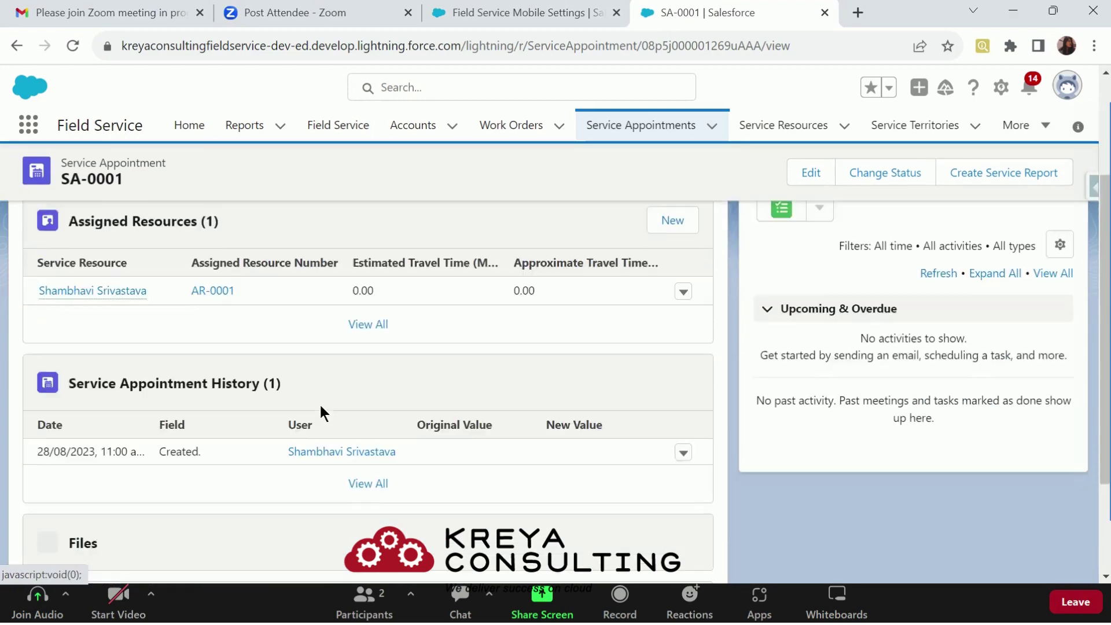
scroll(320, 411, "down", 3)
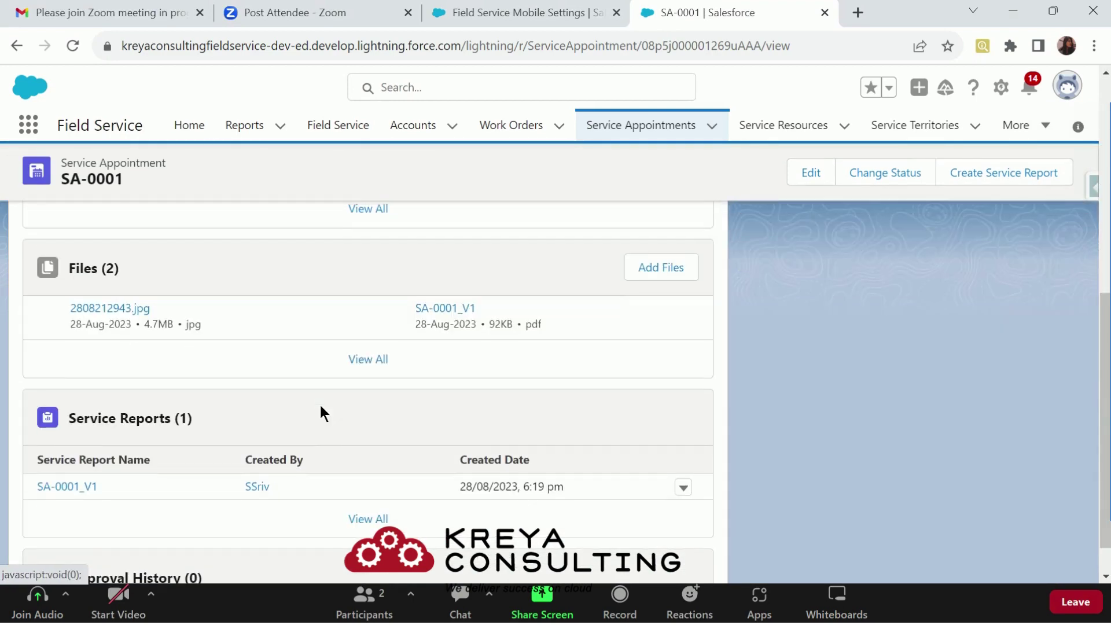
scroll(321, 405, "up", 2)
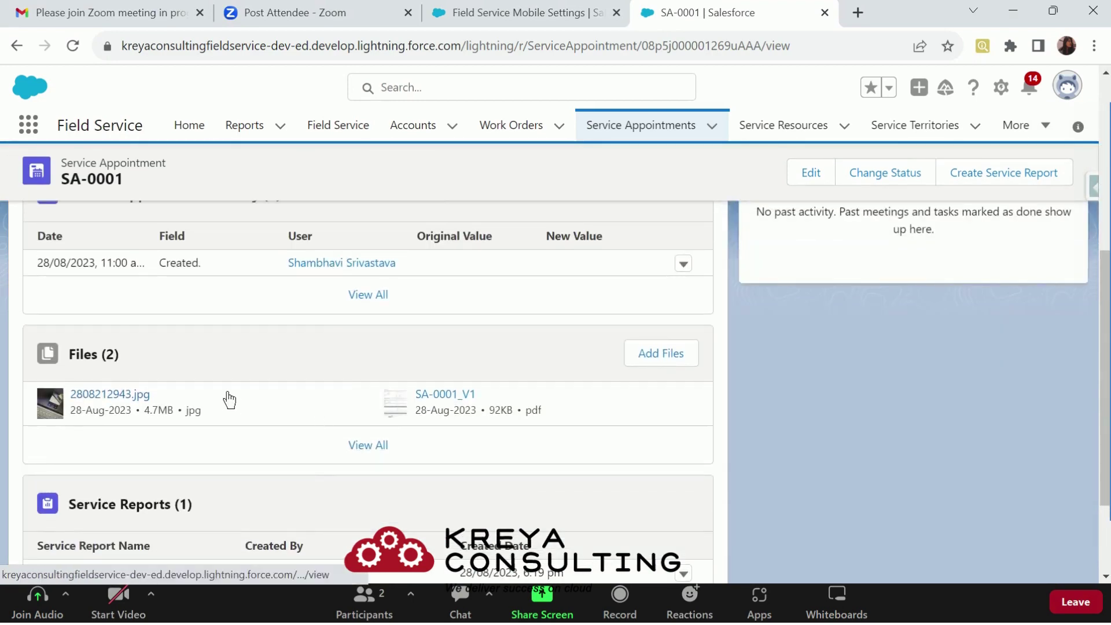
left_click(139, 393)
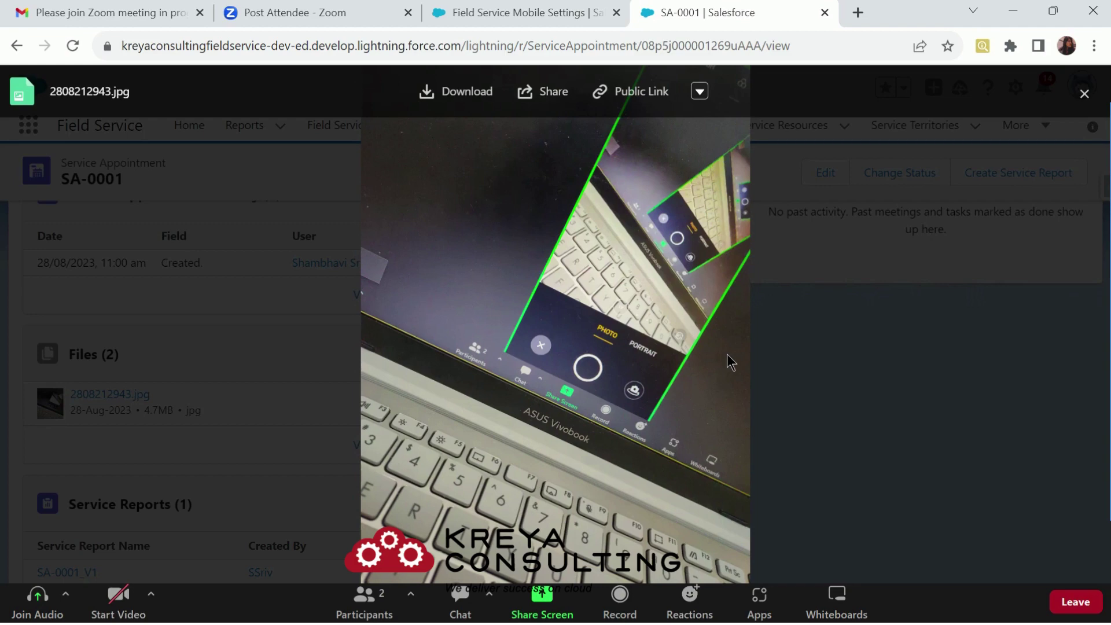
left_click(1084, 94)
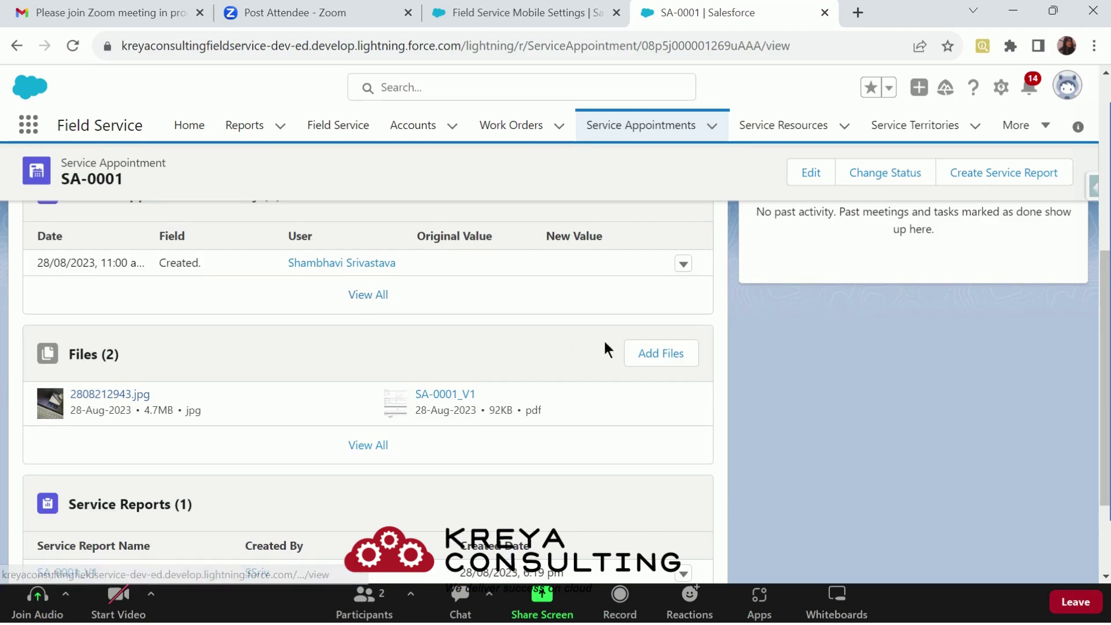